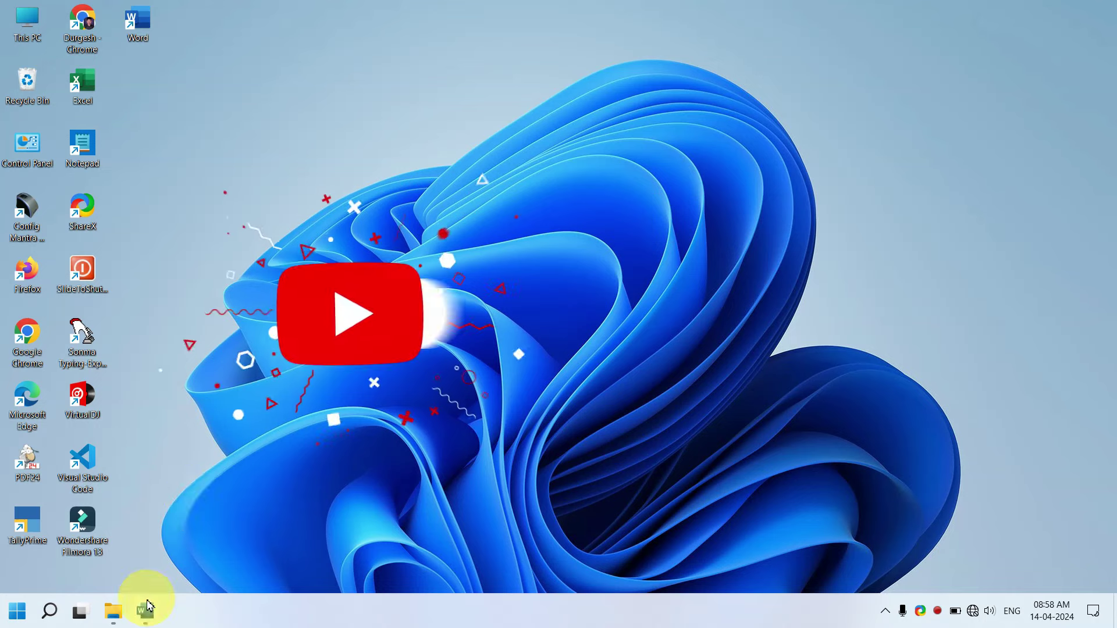
- Bring RESUME.docx back into view and scroll through the finished resume
{"action": "left_click", "coordinate": [145, 612]}
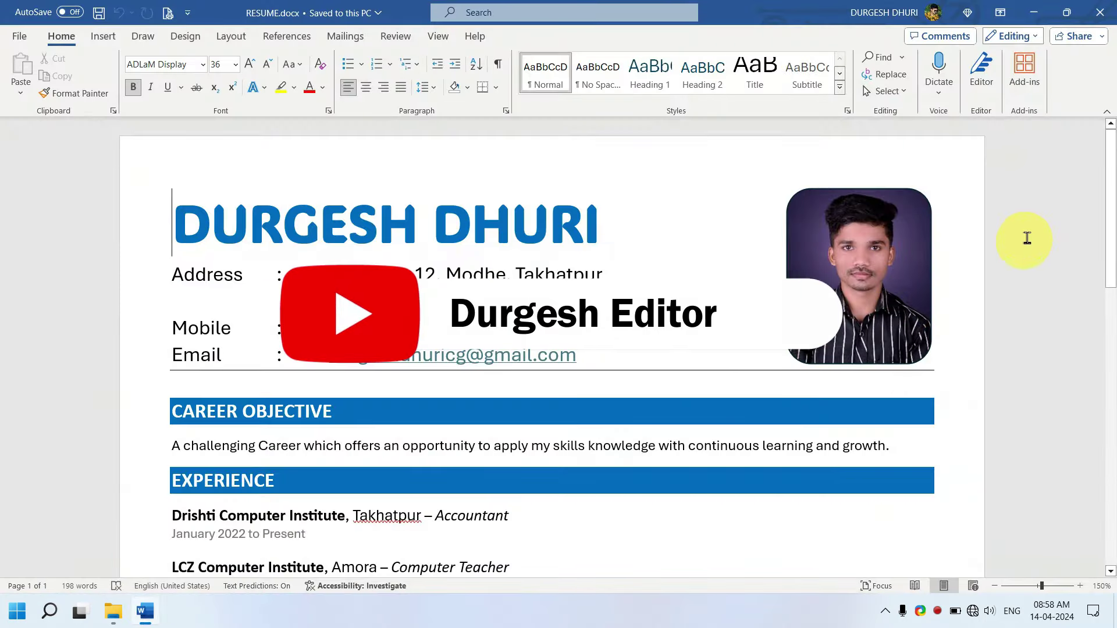
{"action": "scroll", "coordinate": [1033, 245], "scroll_direction": "down", "scroll_amount": 1}
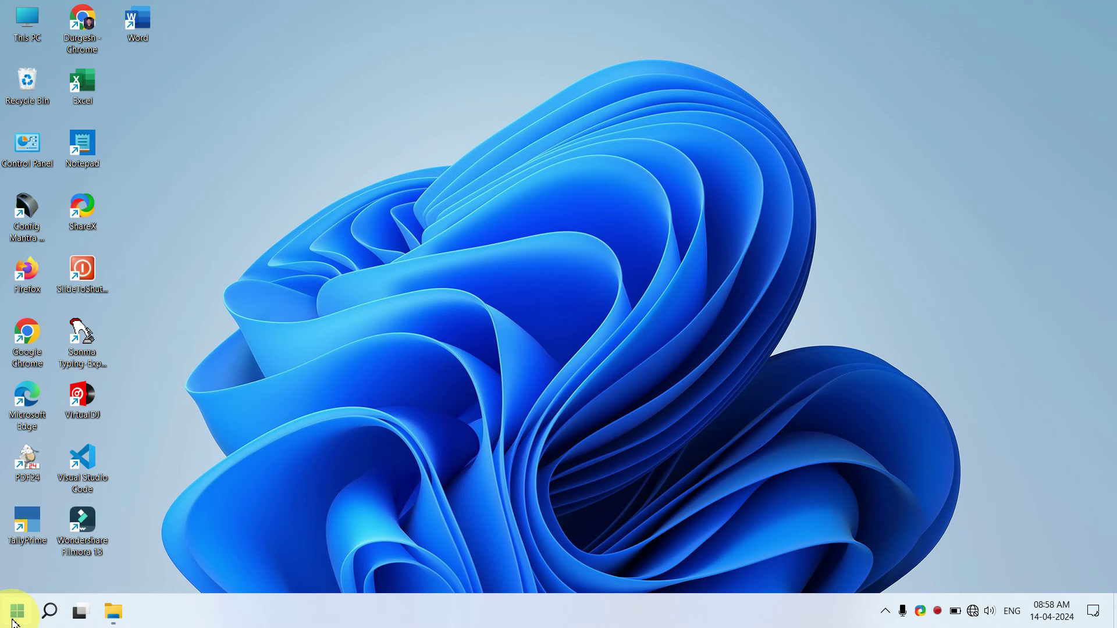
- Launch Word from the Start menu search and create a new blank document
{"action": "left_click", "coordinate": [14, 617]}
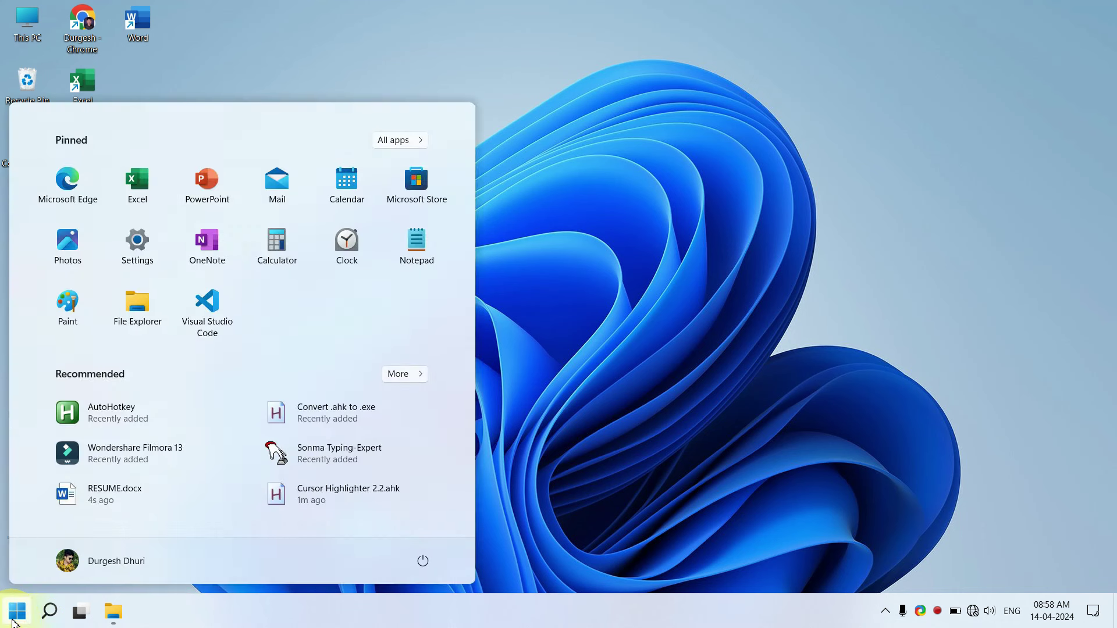
{"action": "type", "text": "word"}
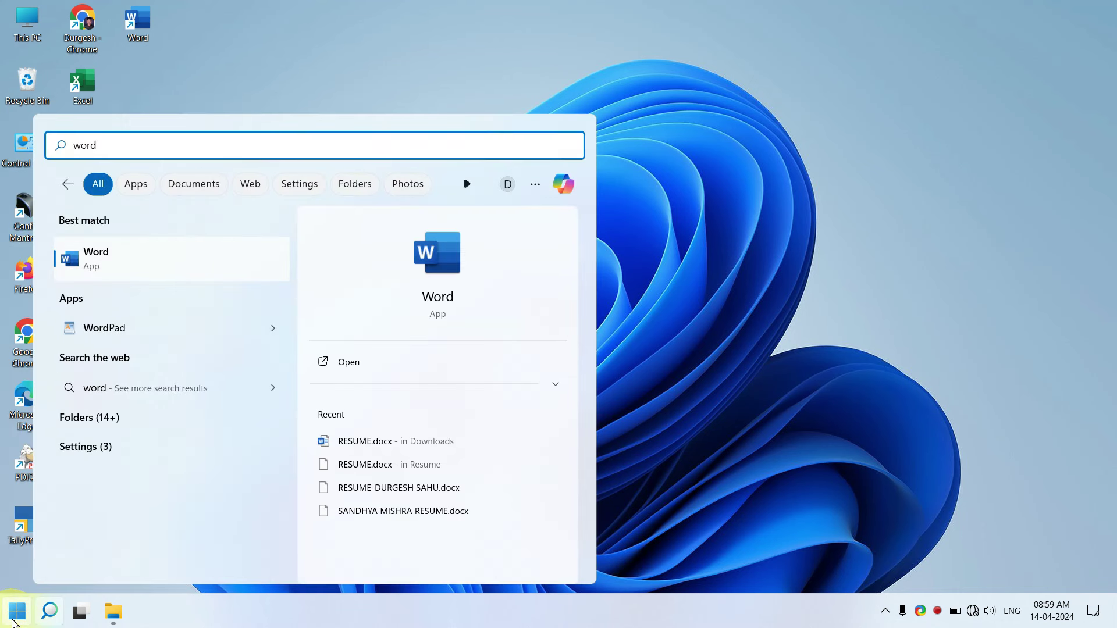
{"action": "left_click", "coordinate": [116, 265]}
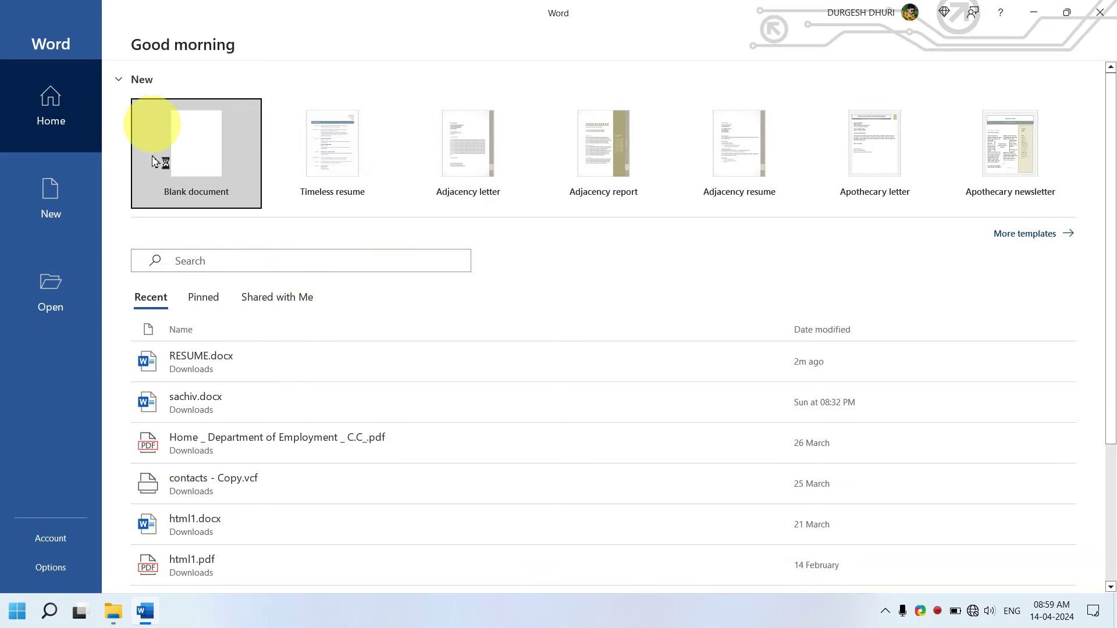
{"action": "left_click", "coordinate": [183, 134]}
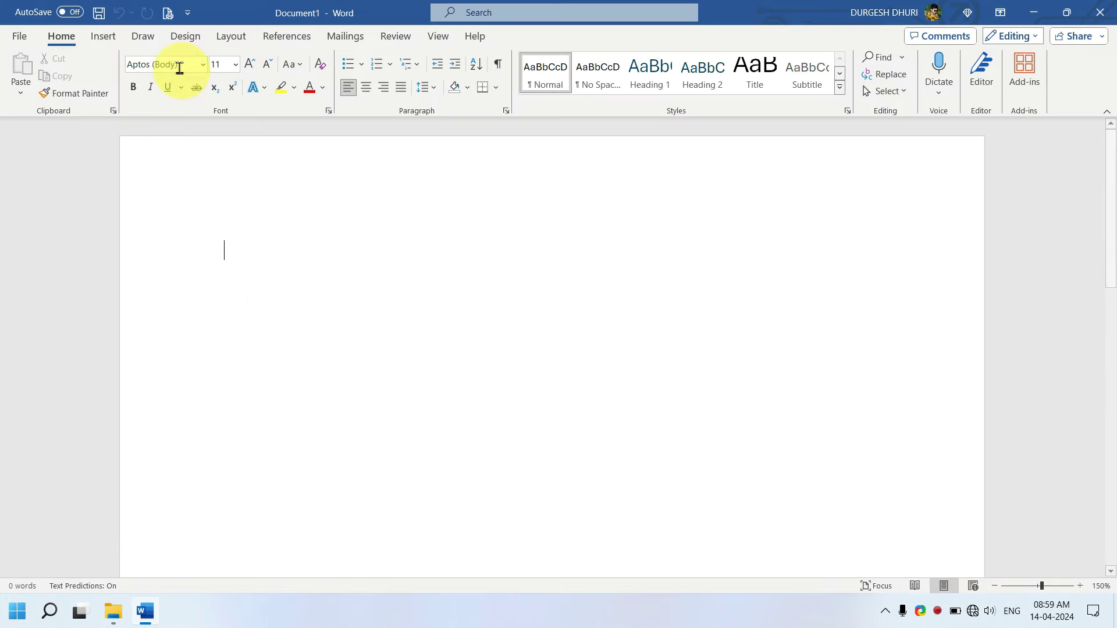
- Apply Narrow 1.27 cm margins, keeping portrait orientation and A4 paper size
{"action": "left_click", "coordinate": [228, 38]}
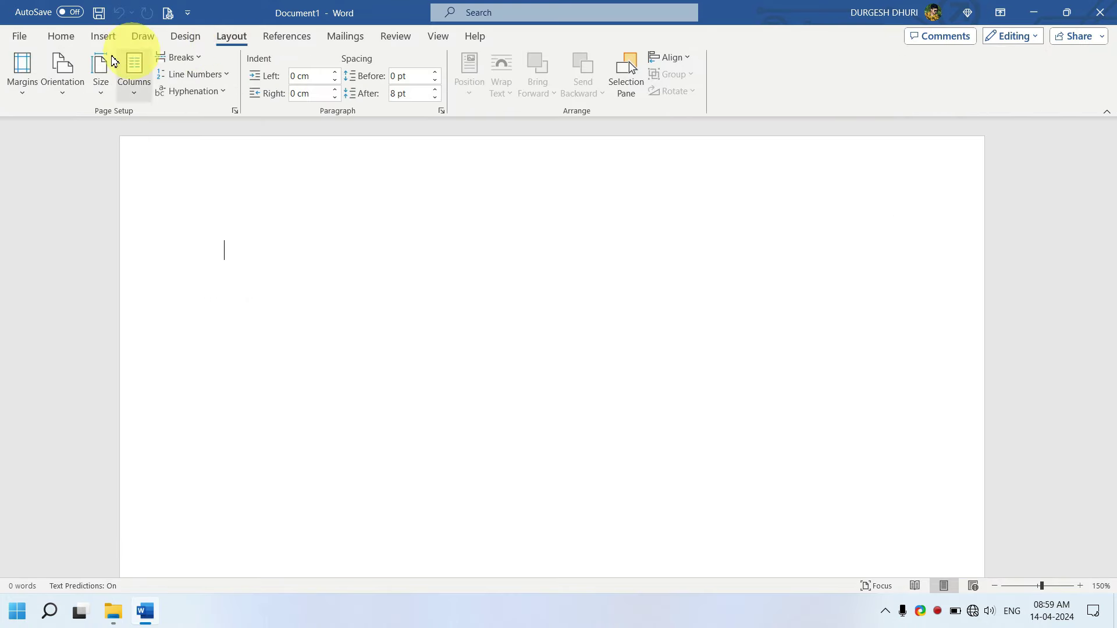
{"action": "left_click", "coordinate": [35, 85]}
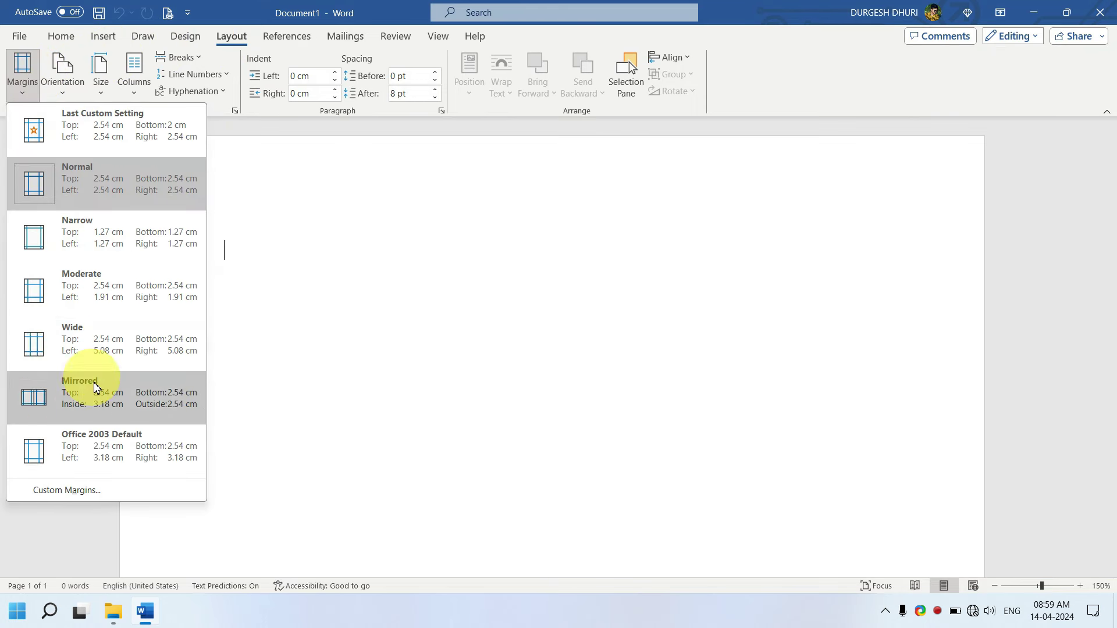
{"action": "left_click", "coordinate": [100, 244]}
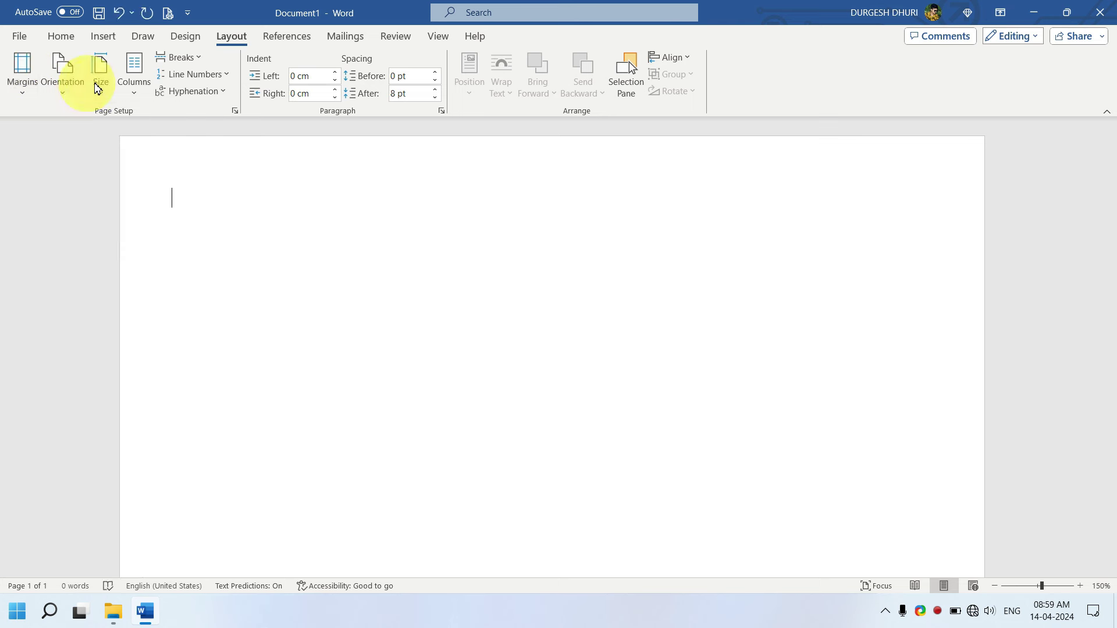
{"action": "left_click", "coordinate": [75, 87]}
{"action": "left_click", "coordinate": [97, 118]}
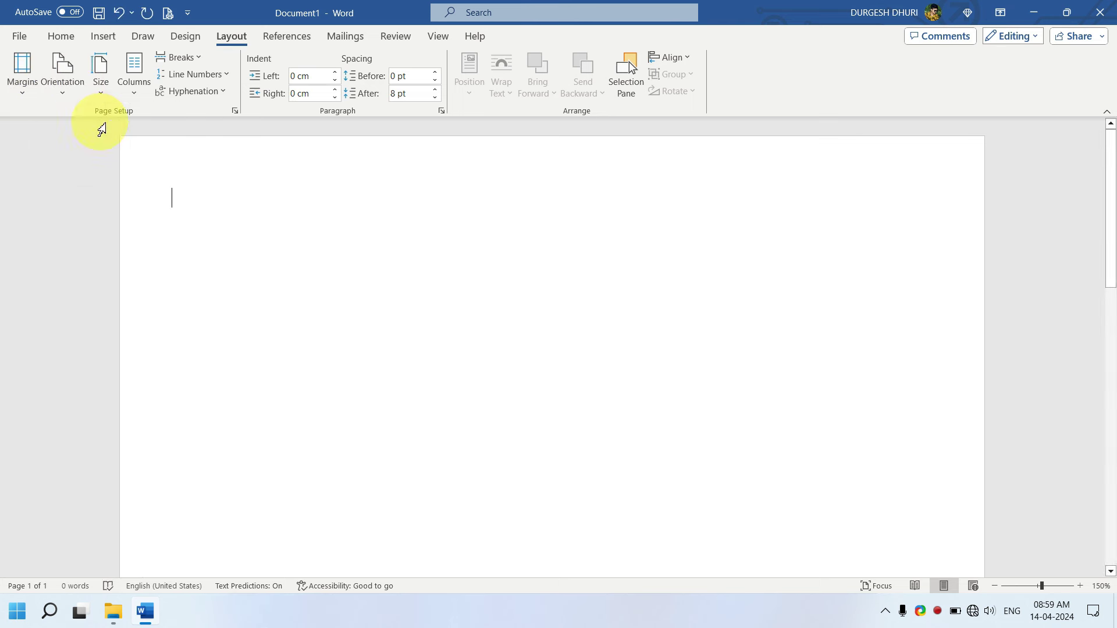
{"action": "left_click", "coordinate": [99, 82]}
{"action": "left_click", "coordinate": [162, 354]}
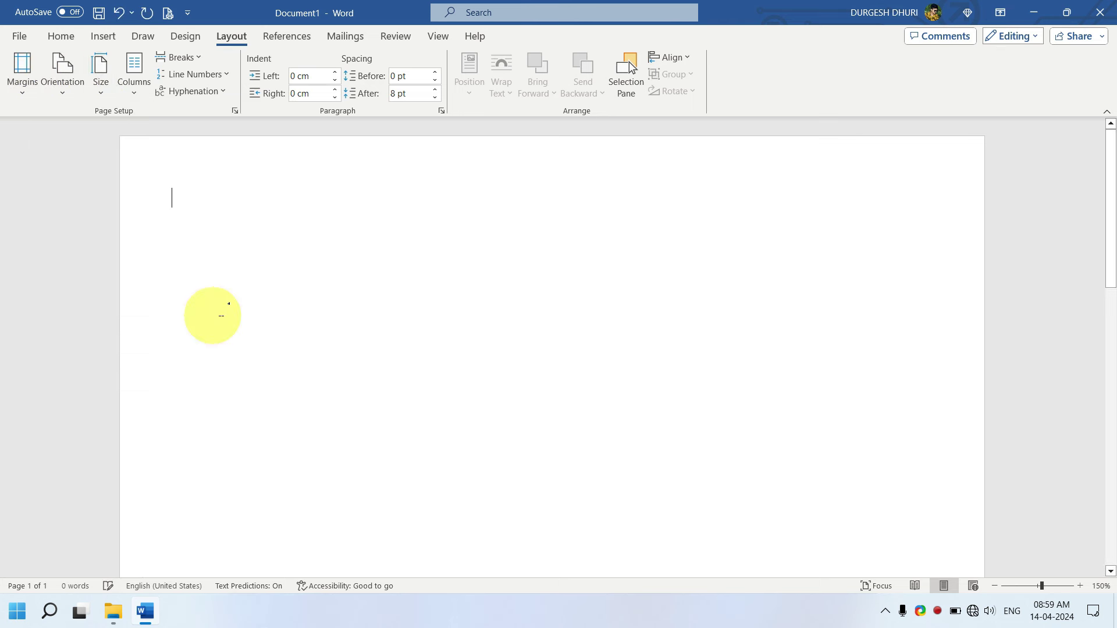
{"action": "key", "text": "alt+h"}
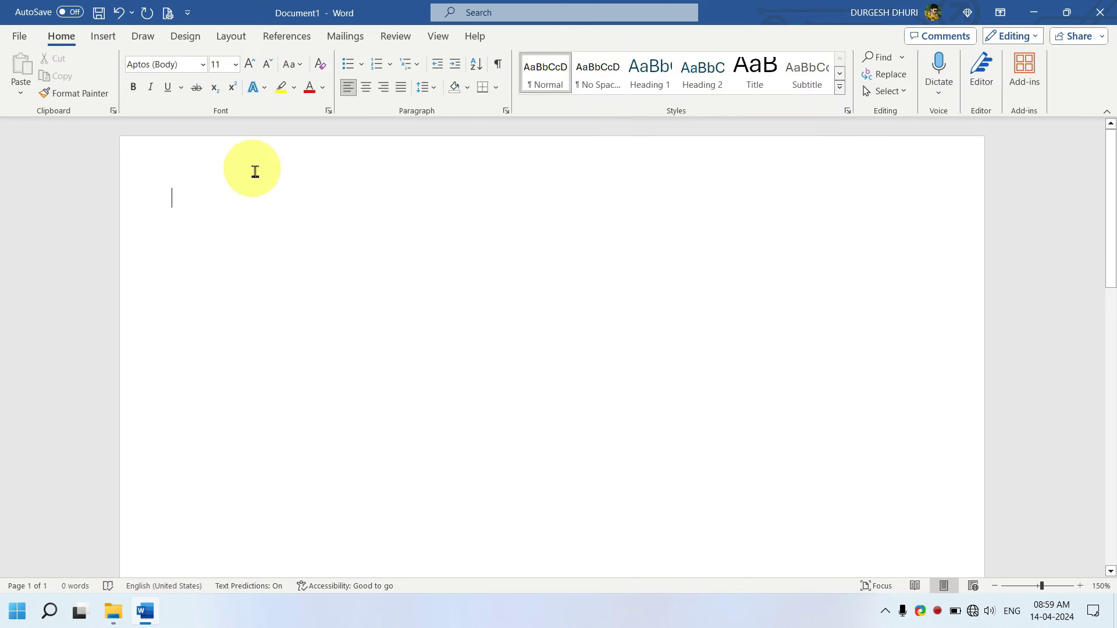
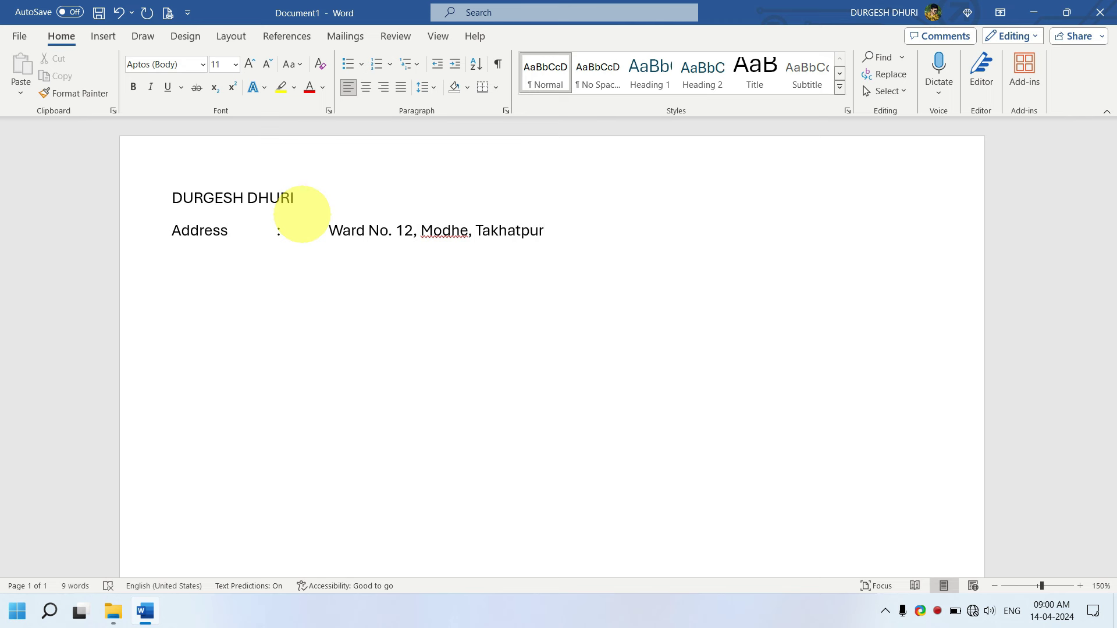
- Type the person's name and tab-aligned Address, Mobile and Email lines, then select the contact lines
{"action": "type", "text": "District Bilaspur (C.G.) 495330"}
{"action": "type", "text": "Mobile"}
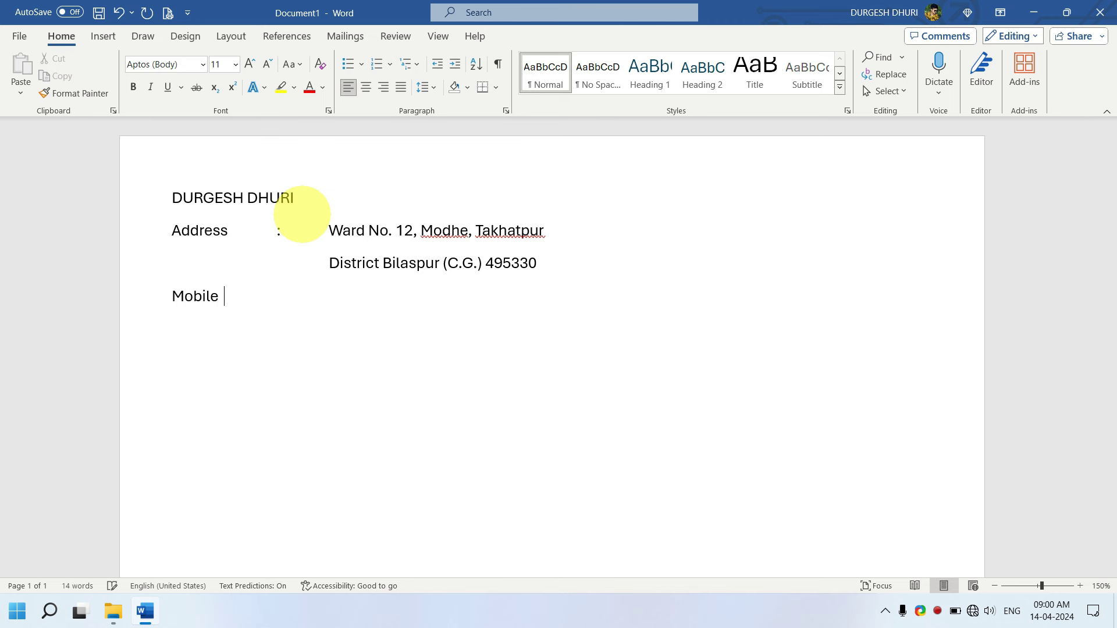
{"action": "key", "text": "Tab"}
{"action": "type", "text": ":"}
{"action": "key", "text": "Tab"}
{"action": "key", "text": "Return"}
{"action": "type", "text": "Email"}
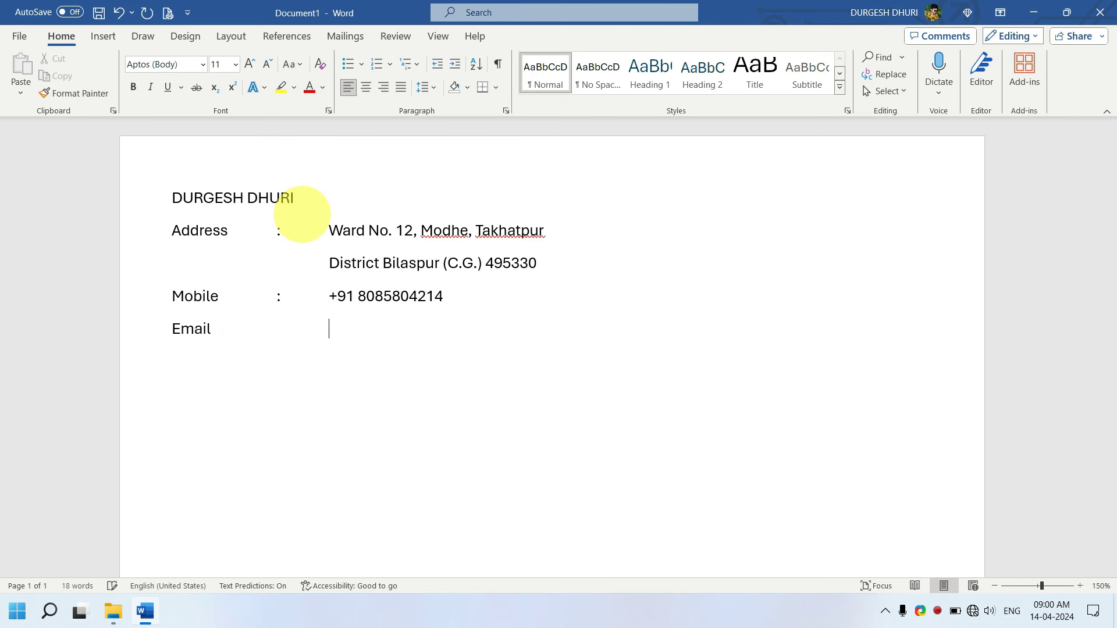
{"action": "left_click_drag", "start_coordinate": [150, 344], "coordinate": [149, 236]}
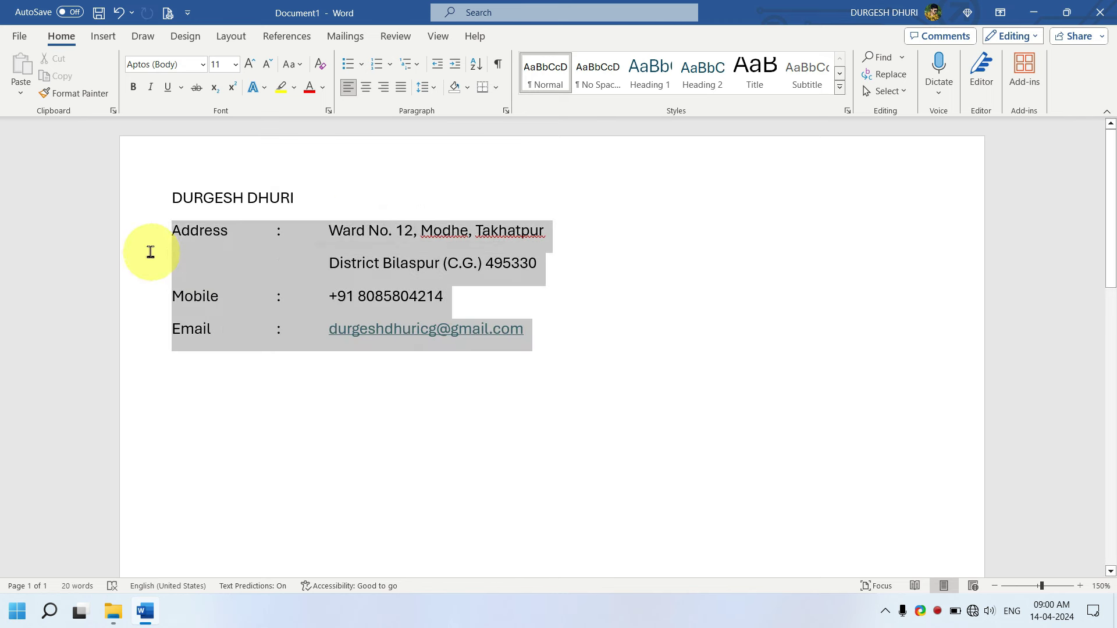
- Remove space after the contact lines and add a bottom border beneath them
{"action": "left_click", "coordinate": [434, 88]}
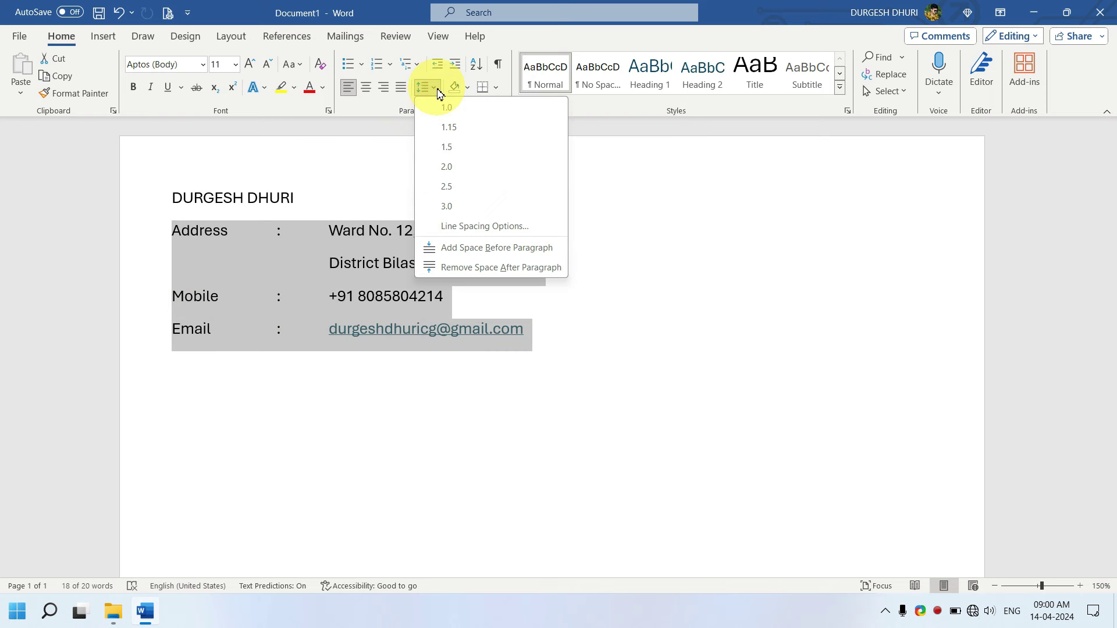
{"action": "left_click", "coordinate": [489, 269]}
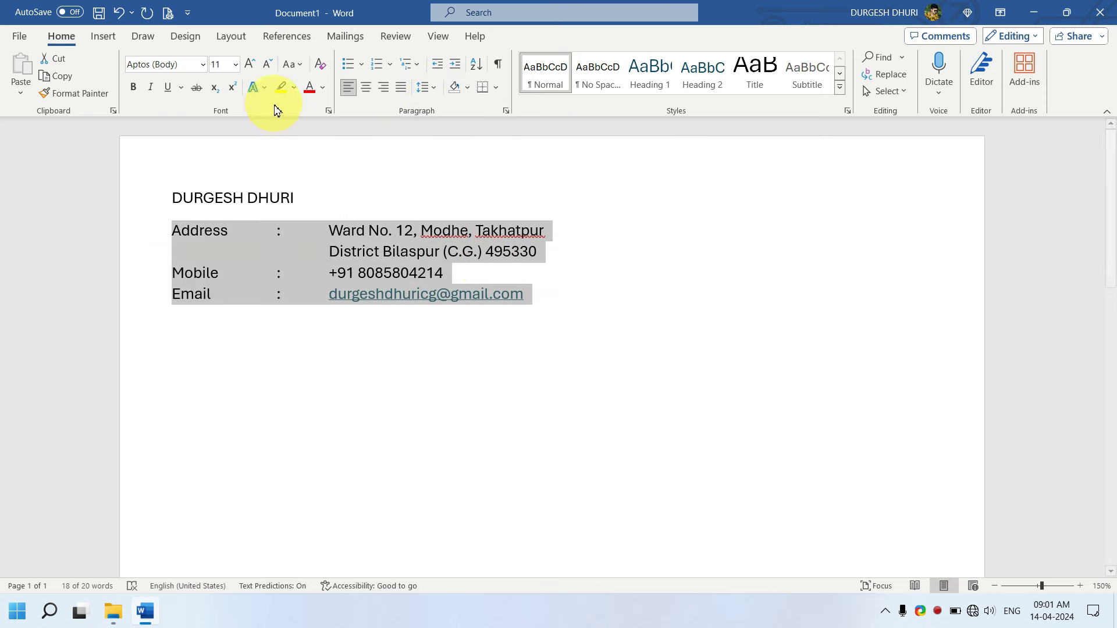
{"action": "left_click", "coordinate": [498, 88]}
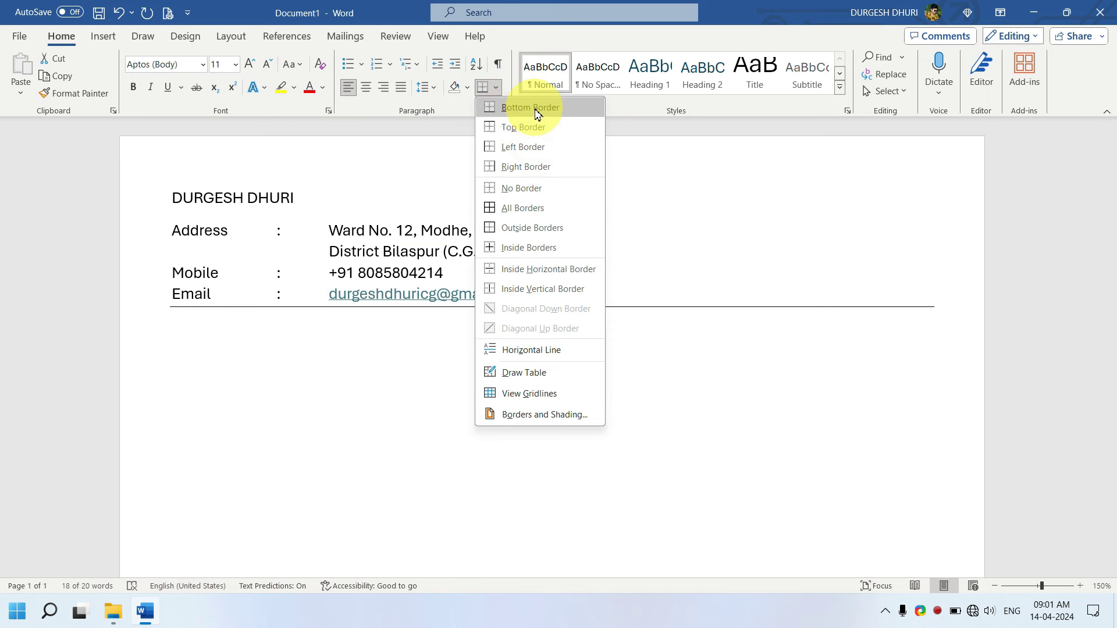
{"action": "left_click", "coordinate": [537, 108]}
- Format the name in blue ADLaM Display and enlarge it several sizes
{"action": "left_click_drag", "start_coordinate": [298, 198], "coordinate": [187, 196]}
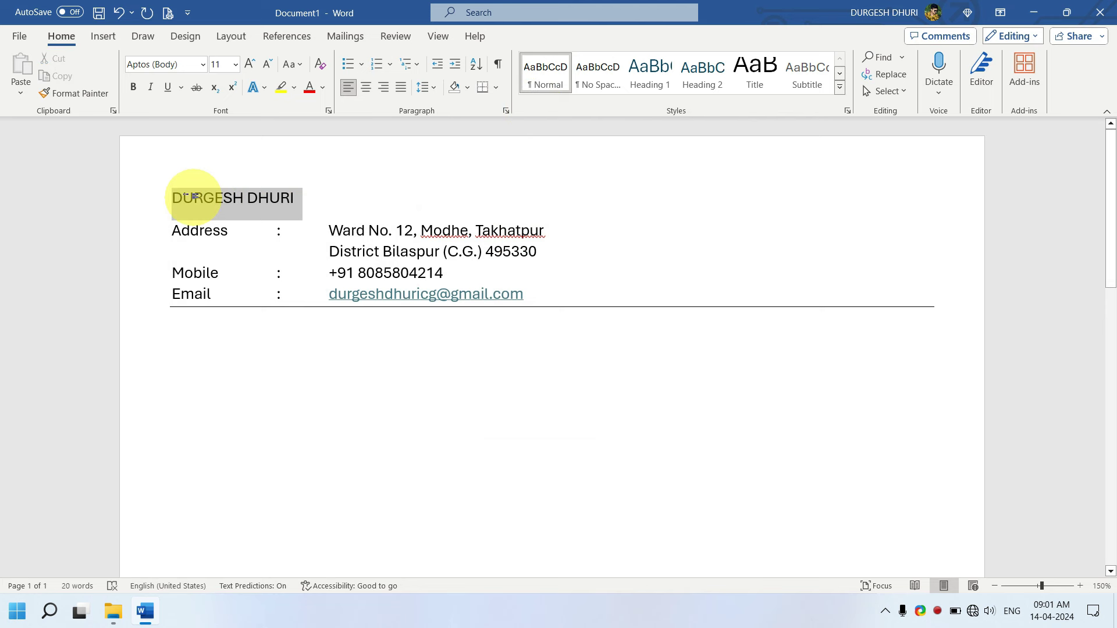
{"action": "left_click", "coordinate": [203, 65]}
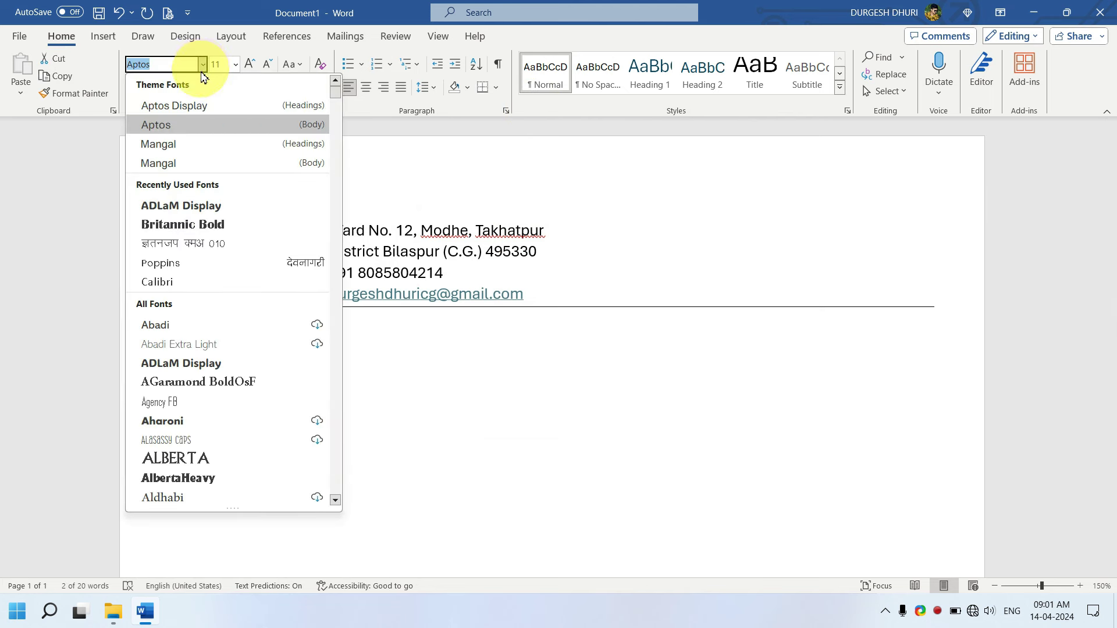
{"action": "left_click", "coordinate": [243, 365]}
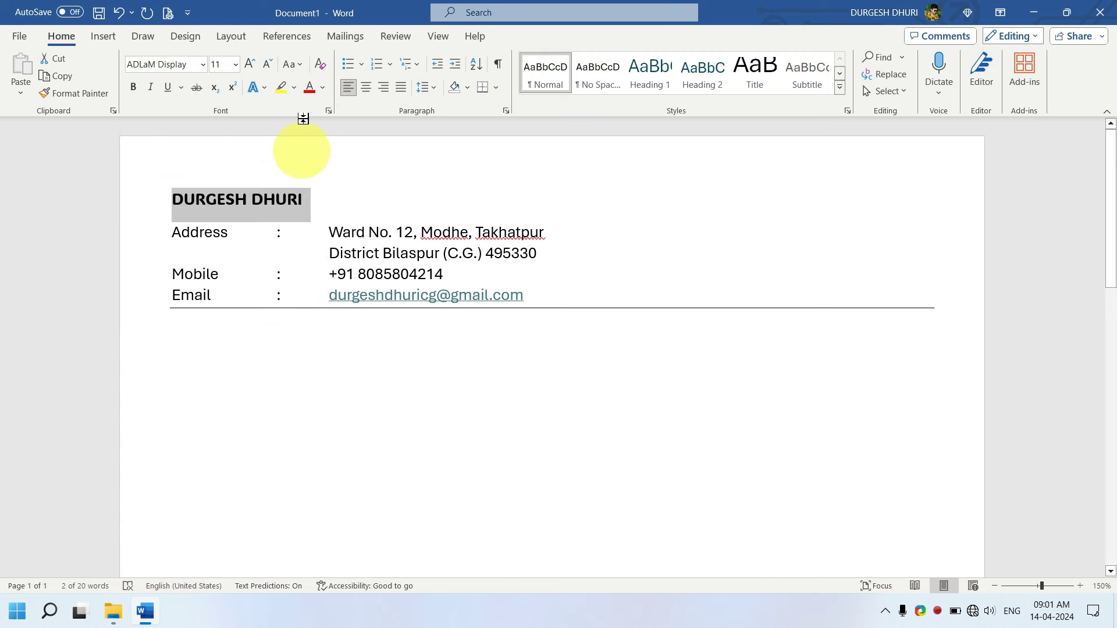
{"action": "left_click", "coordinate": [323, 88]}
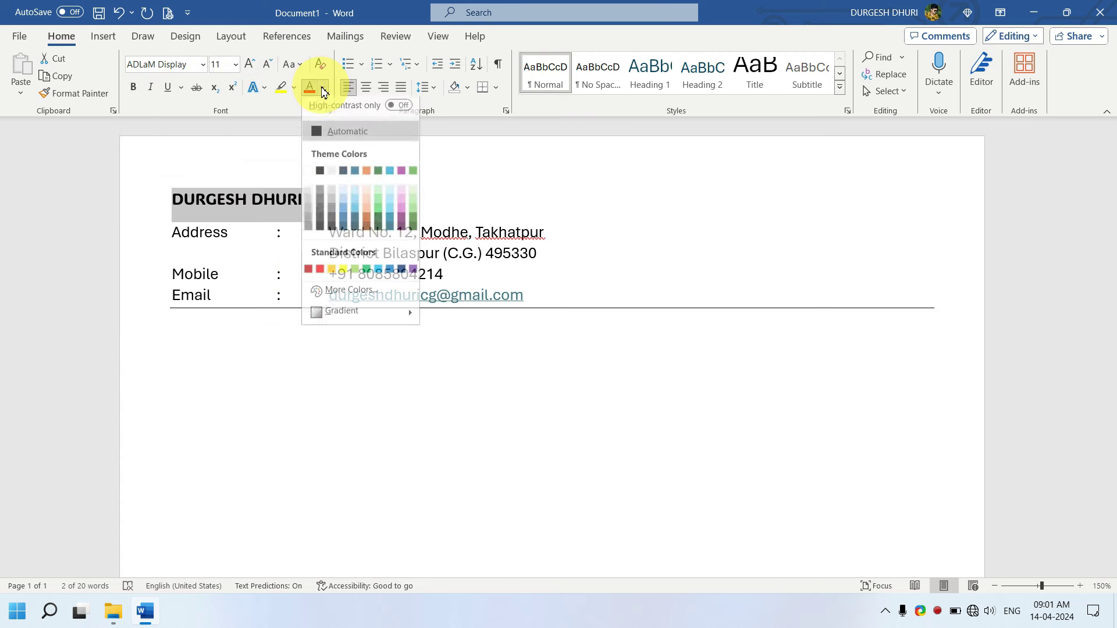
{"action": "left_click", "coordinate": [390, 269]}
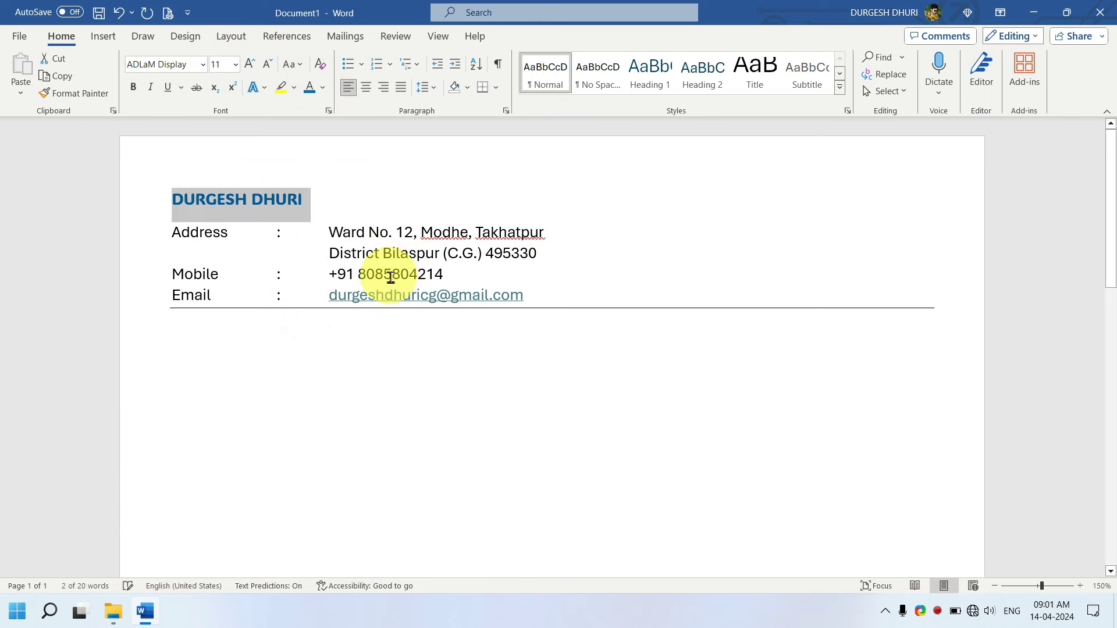
{"action": "left_click", "coordinate": [252, 65]}
{"action": "left_click", "coordinate": [253, 67]}
{"action": "left_click", "coordinate": [253, 67]}
{"action": "left_click", "coordinate": [253, 67]}
{"action": "left_click", "coordinate": [253, 67]}
{"action": "left_click", "coordinate": [253, 67]}
{"action": "left_click", "coordinate": [640, 259]}
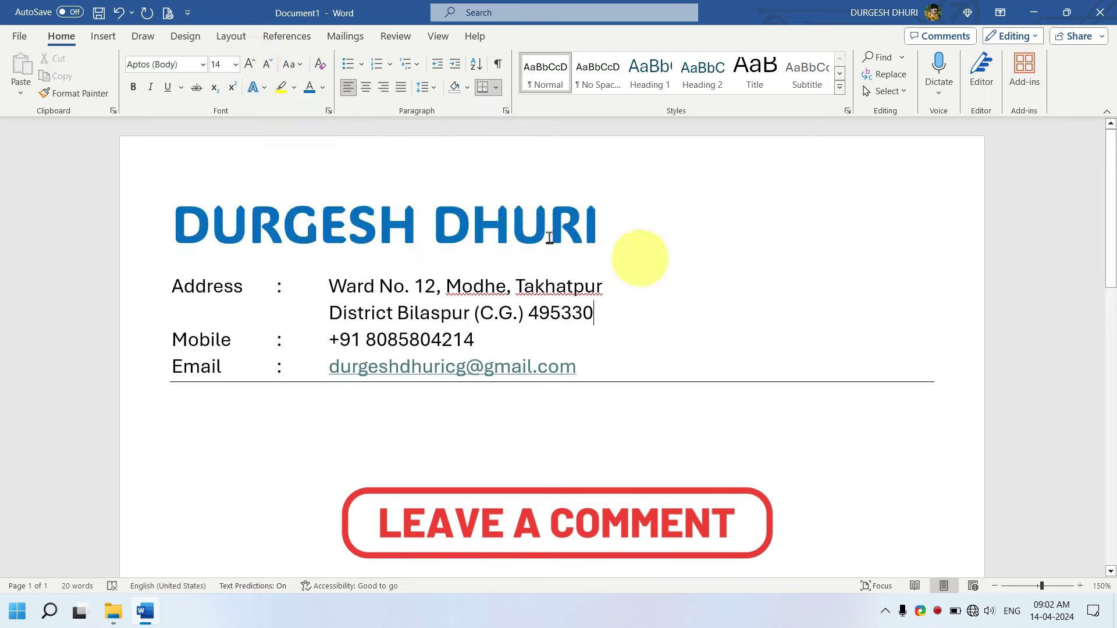
{"action": "left_click", "coordinate": [103, 36]}
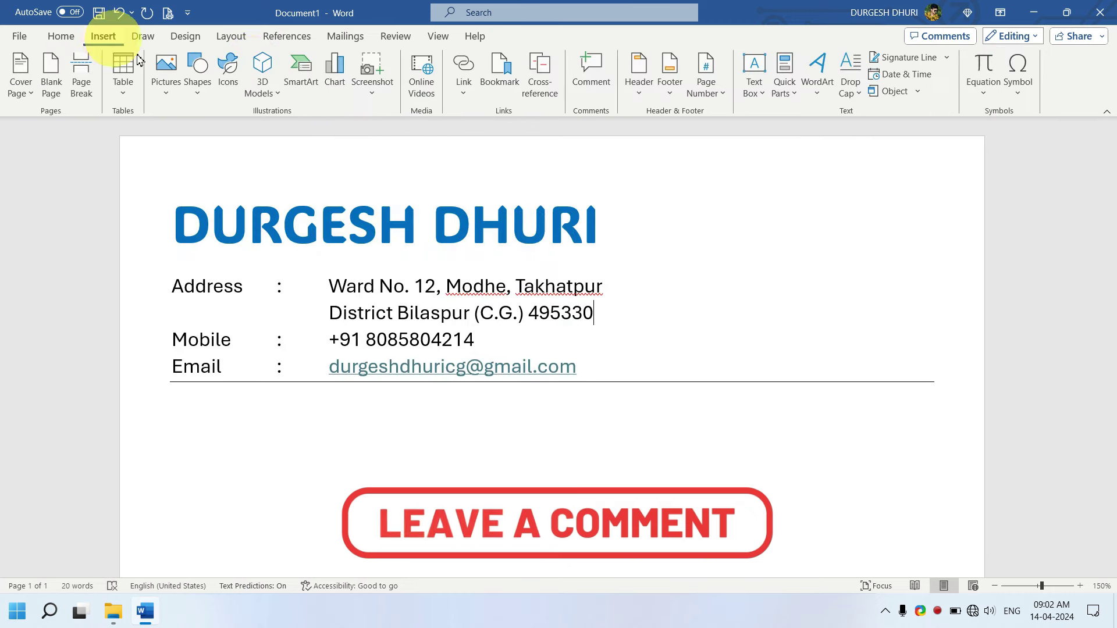
- Draw a rounded rectangle at the header's right and fill it with Photo 5MB.jpg
{"action": "left_click", "coordinate": [198, 76]}
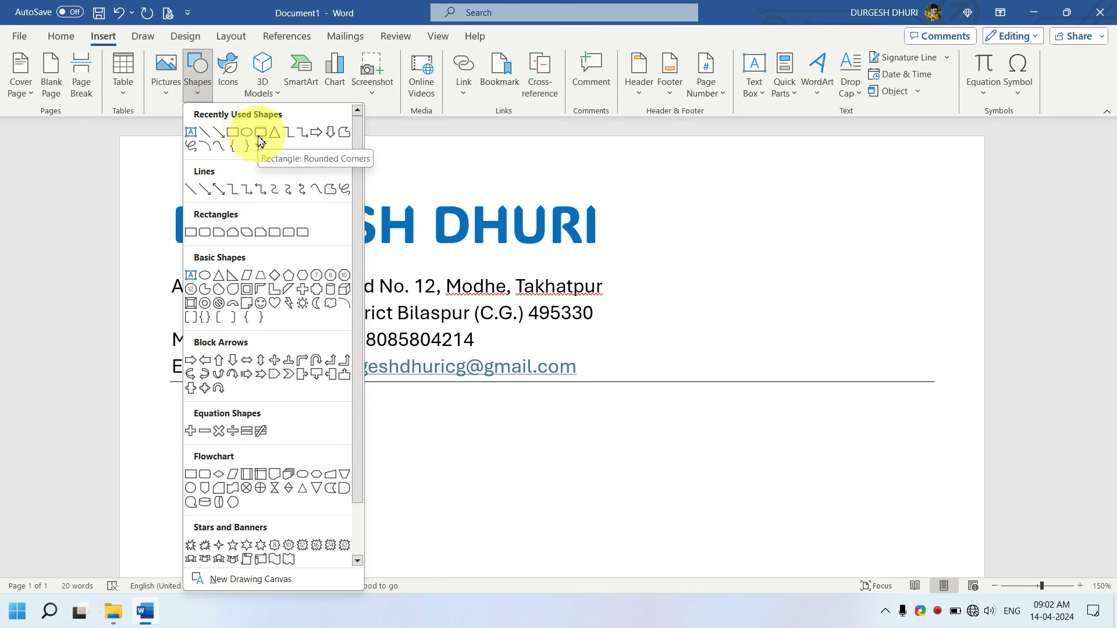
{"action": "left_click", "coordinate": [260, 137]}
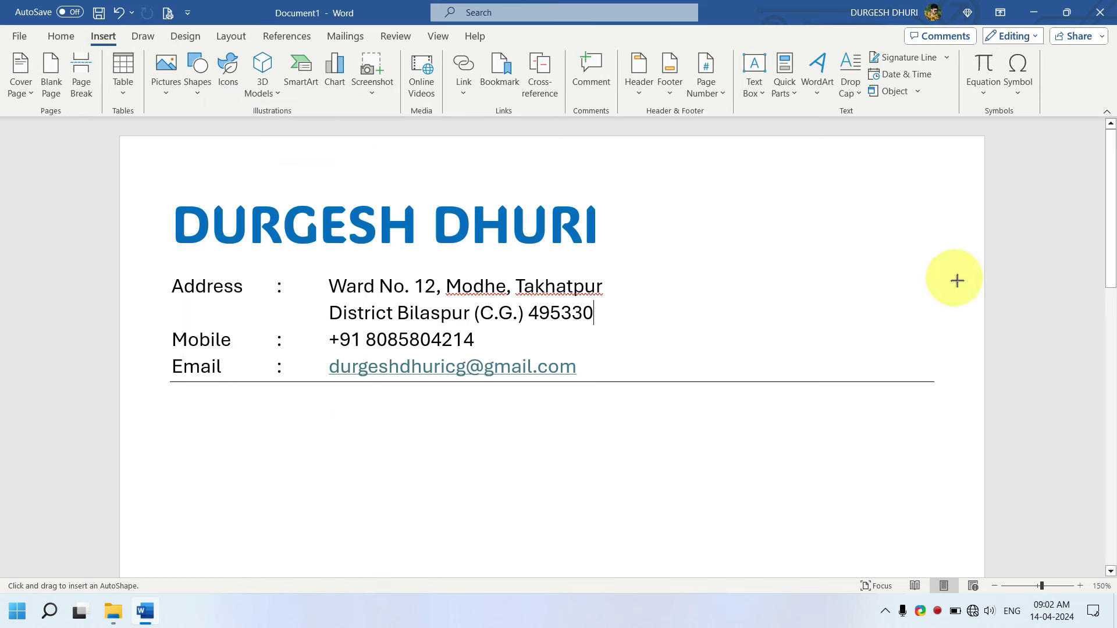
{"action": "left_click_drag", "start_coordinate": [754, 194], "coordinate": [930, 381]}
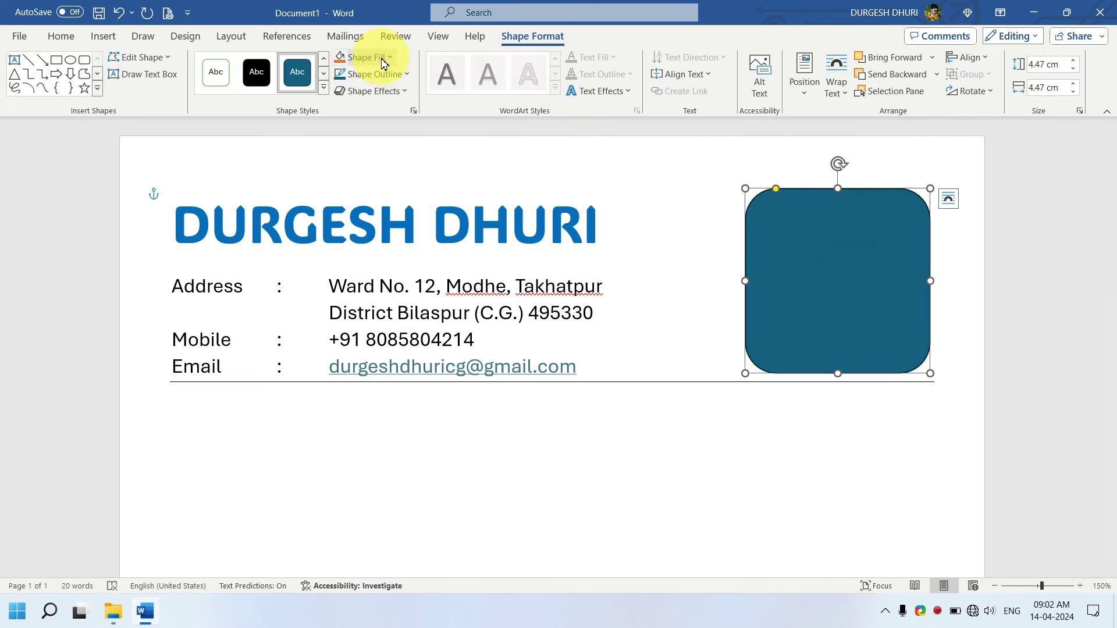
{"action": "left_click", "coordinate": [379, 58]}
{"action": "left_click", "coordinate": [377, 289]}
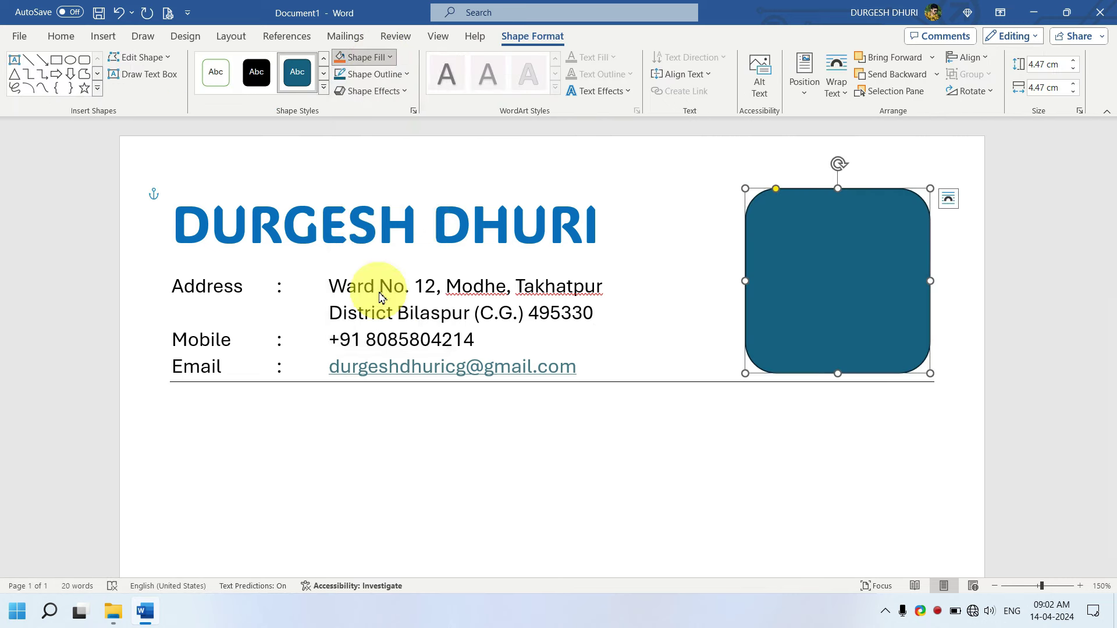
{"action": "left_click", "coordinate": [412, 252]}
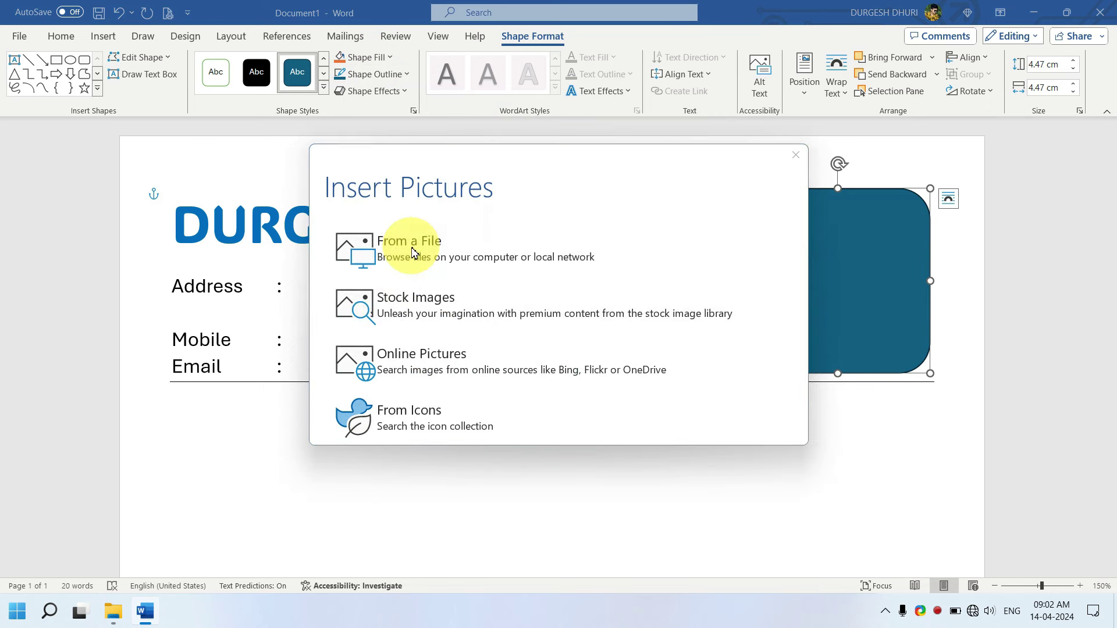
{"action": "left_click", "coordinate": [259, 145]}
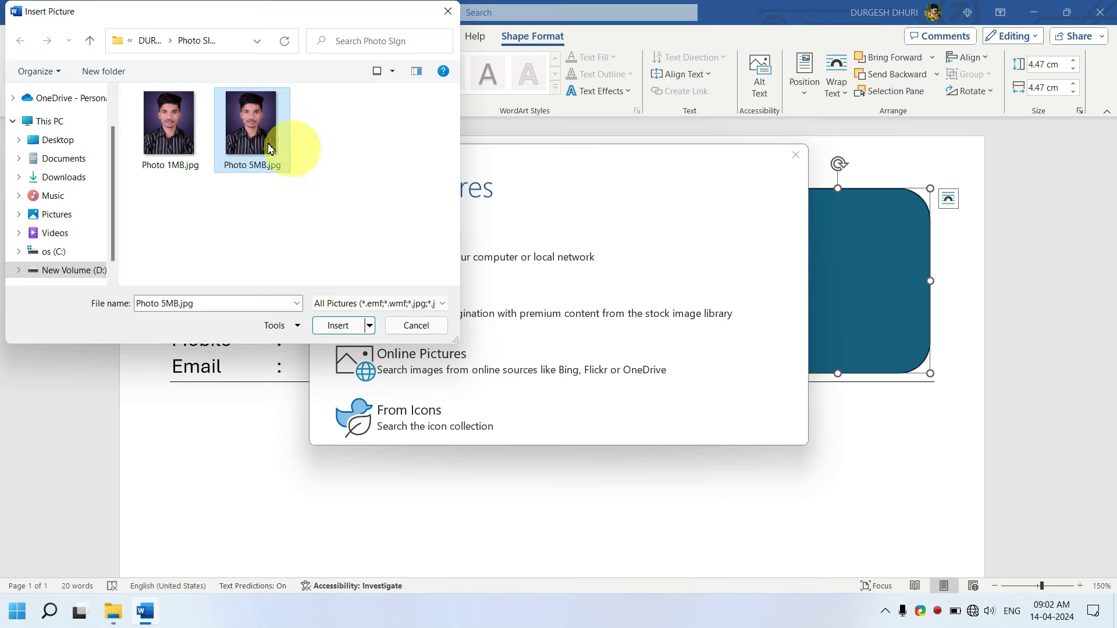
{"action": "double_click", "coordinate": [252, 132]}
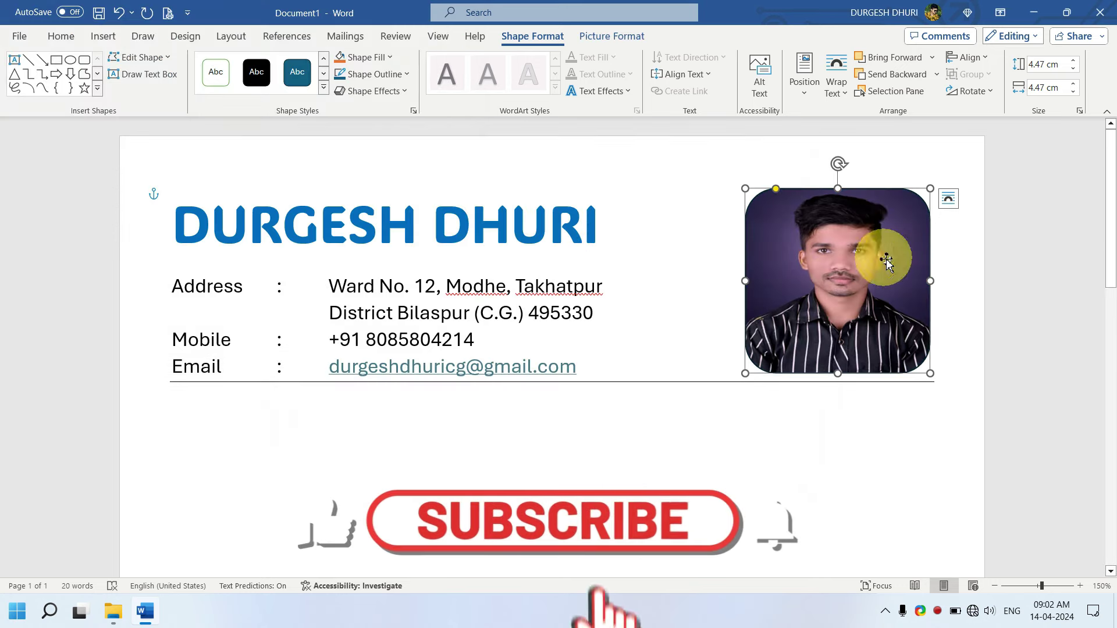
- Type the CAREER OBJECTIVES heading and objective sentence below the contacts, then select the sentence
{"action": "scroll", "coordinate": [319, 354], "scroll_direction": "down", "scroll_amount": 3}
{"action": "left_click", "coordinate": [320, 354]}
{"action": "type", "text": "Car"}
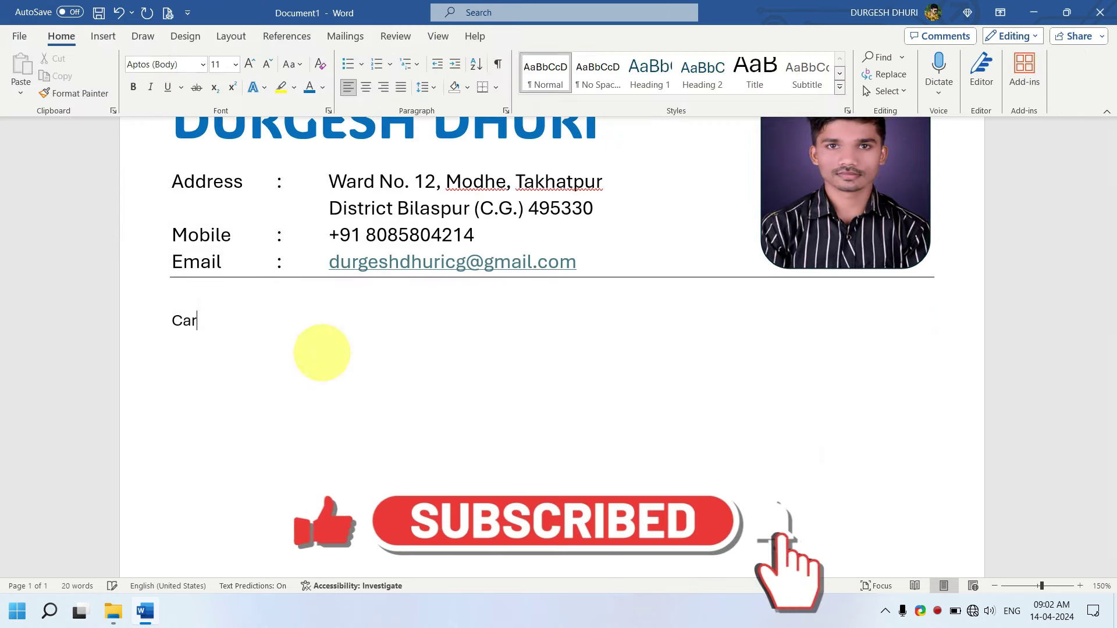
{"action": "type", "text": "ee"}
{"action": "key", "text": "shift+Home"}
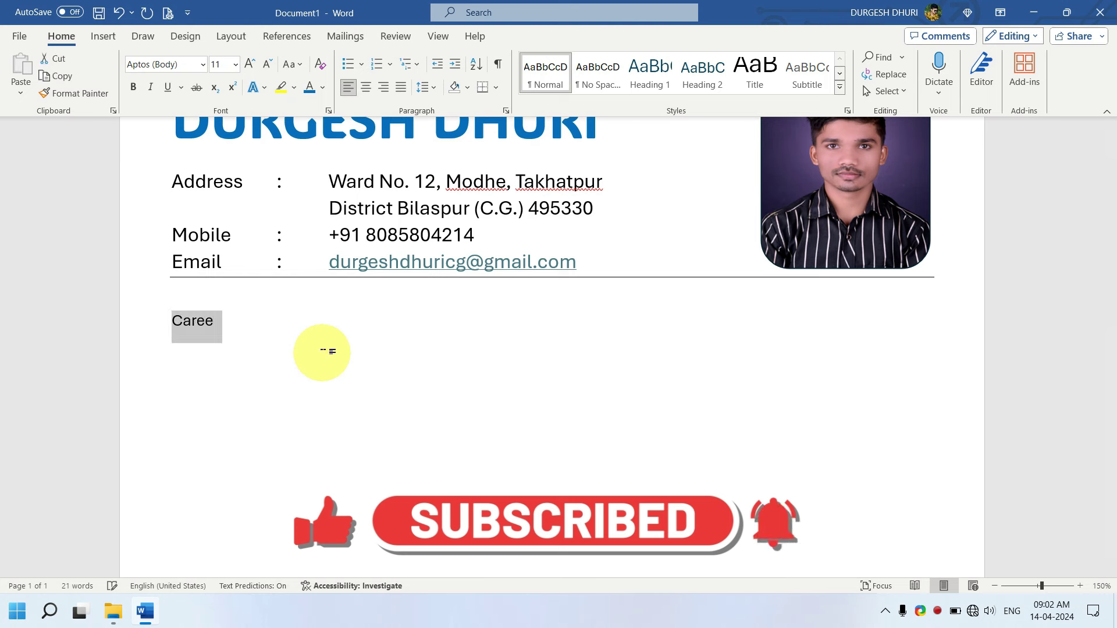
{"action": "type", "text": "CAREER OBJECTIVES"}
{"action": "type", "text": "A challenging Career which offers an opportunity to apply my"}
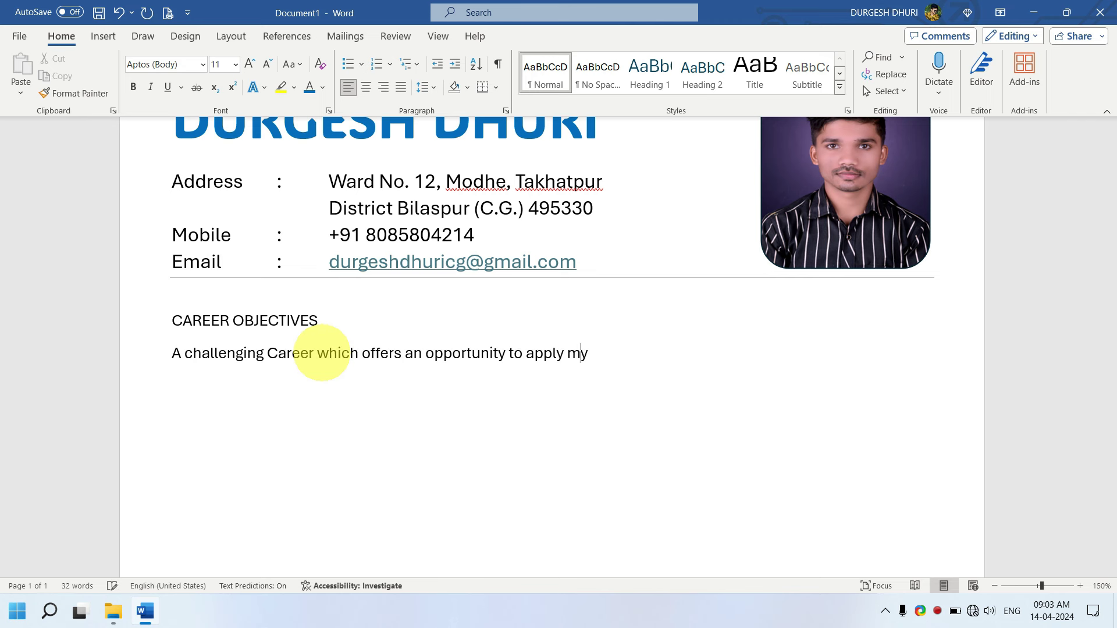
{"action": "type", "text": "skill knowledge with coni"}
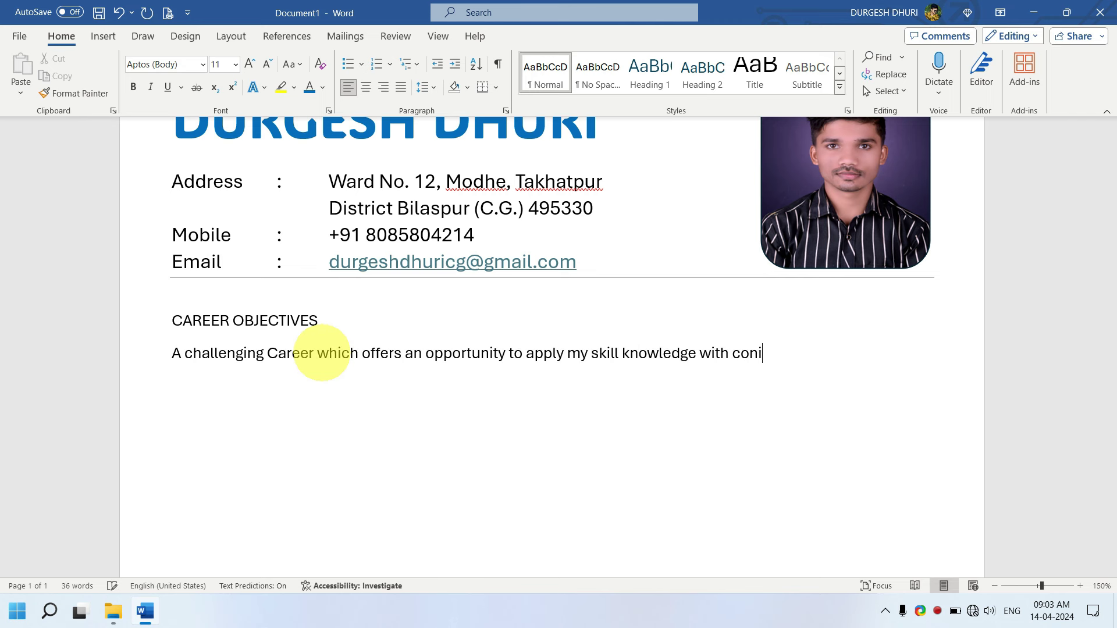
{"action": "key", "text": "shift+Left"}
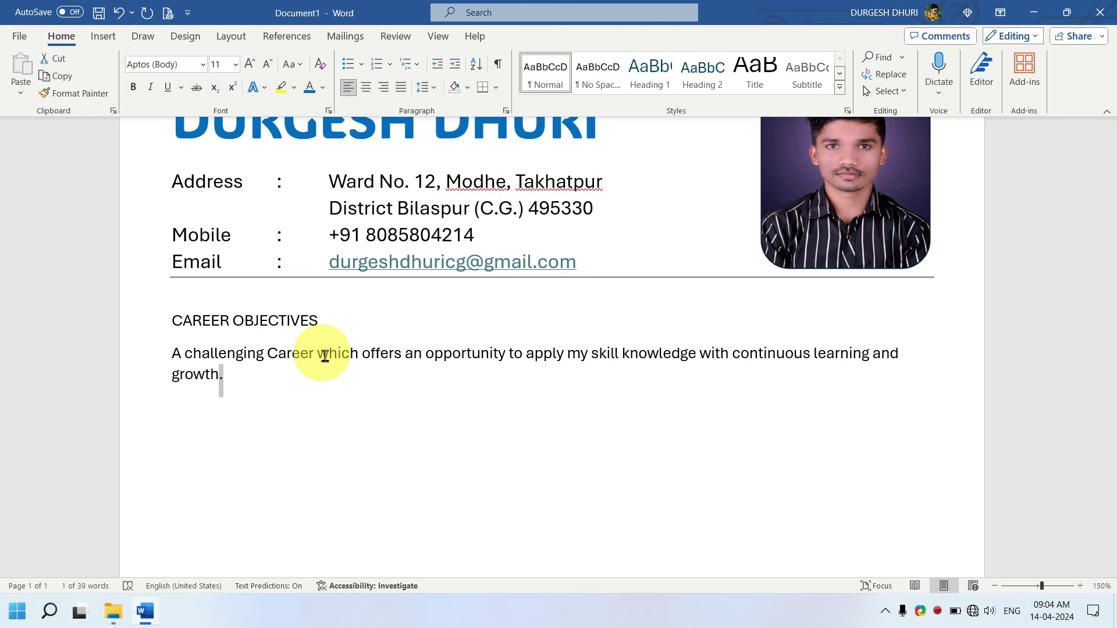
{"action": "key", "text": "shift+Up"}
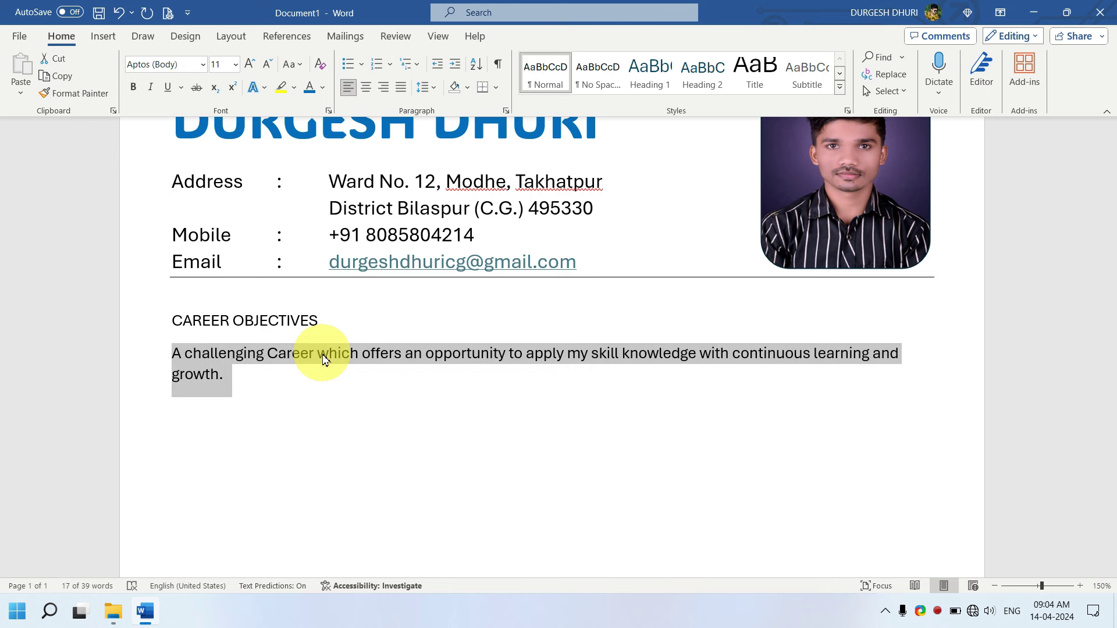
- Set the objective to size 10 and make CAREER OBJECTIVES bold white on blue shading
{"action": "left_click", "coordinate": [266, 66]}
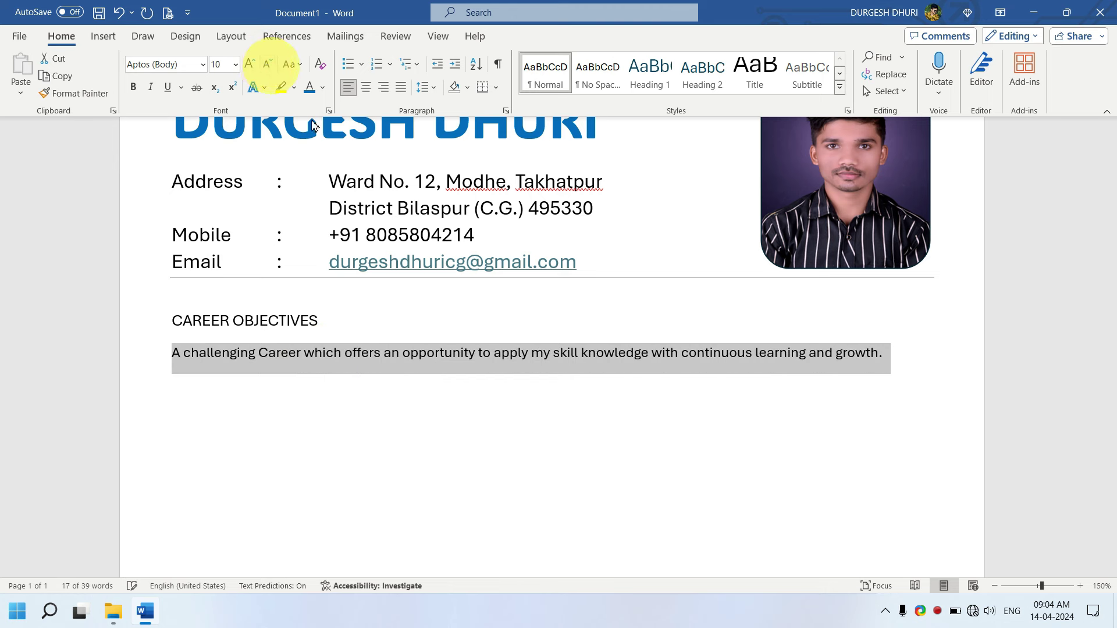
{"action": "left_click_drag", "start_coordinate": [323, 321], "coordinate": [204, 325]}
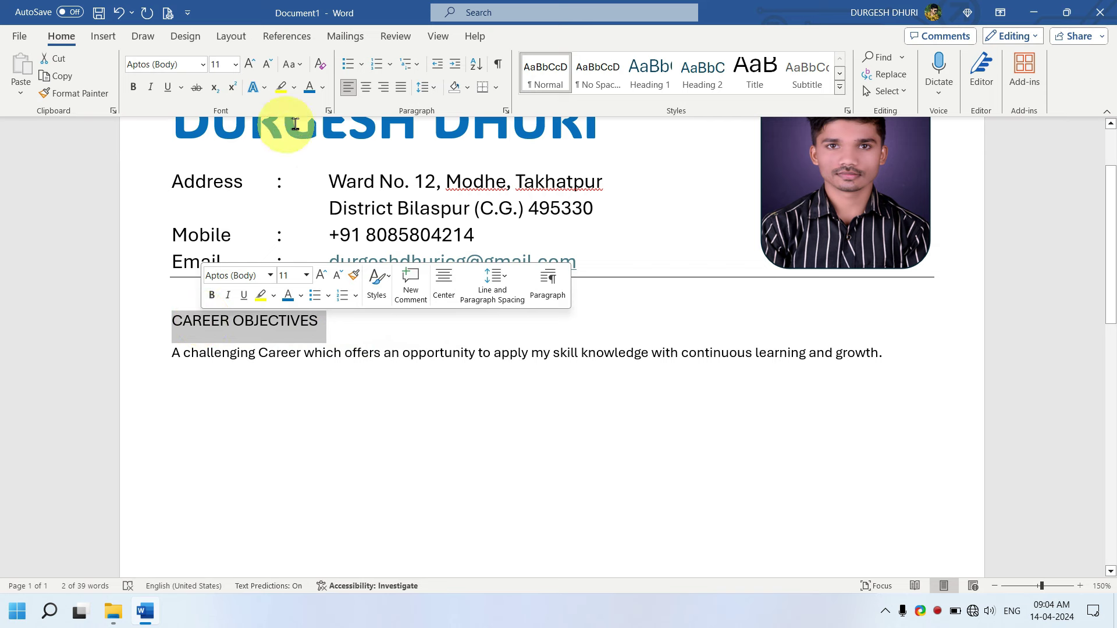
{"action": "left_click", "coordinate": [468, 88]}
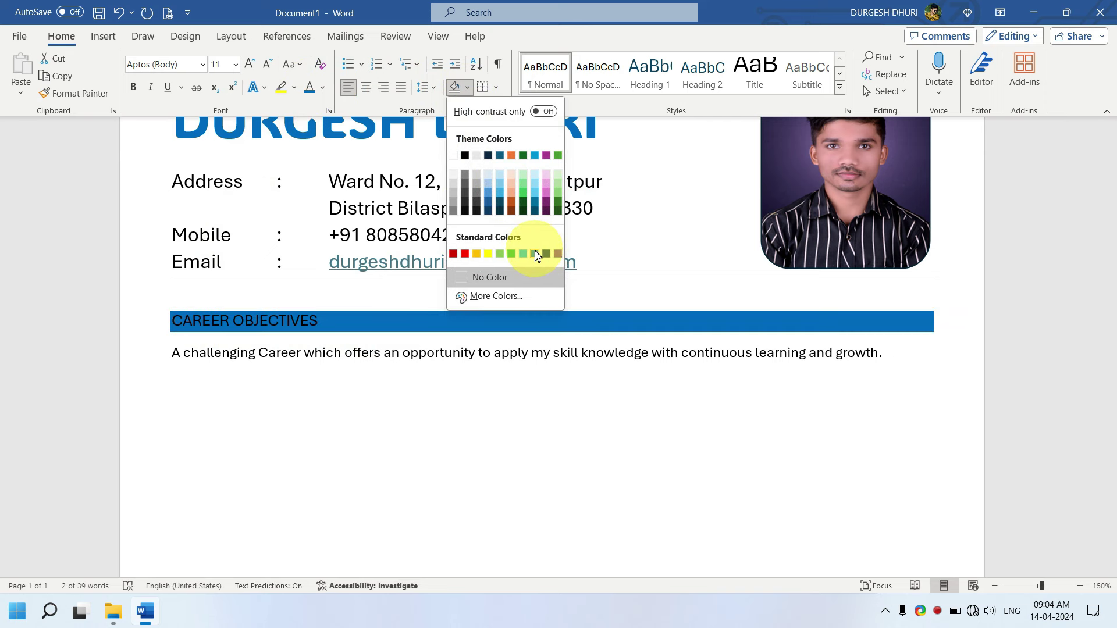
{"action": "left_click", "coordinate": [536, 254]}
{"action": "left_click", "coordinate": [322, 87]}
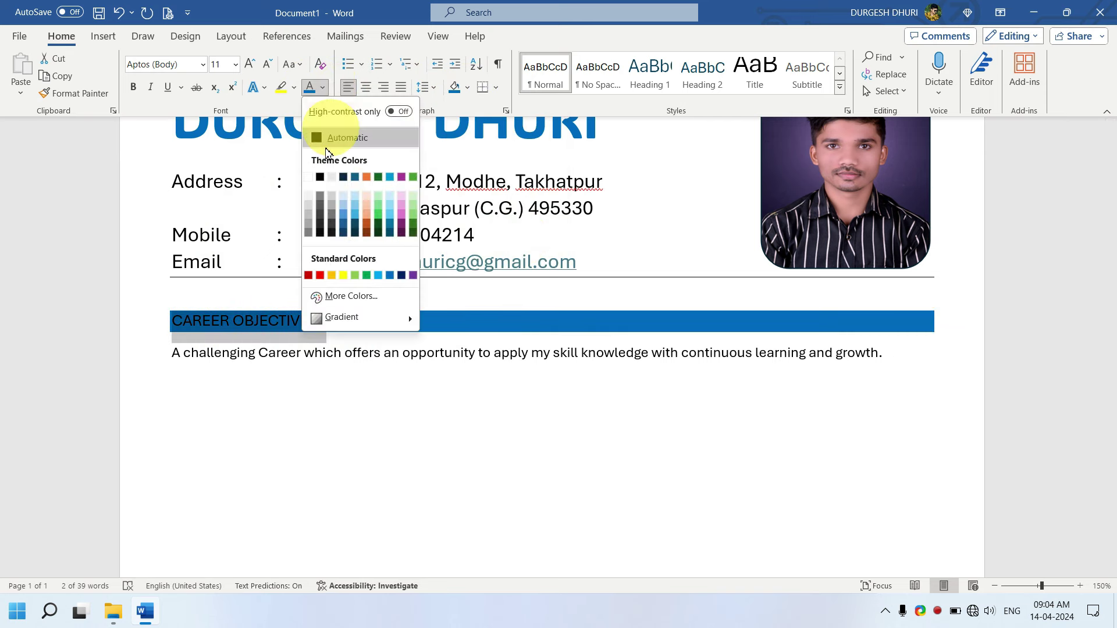
{"action": "left_click", "coordinate": [314, 176]}
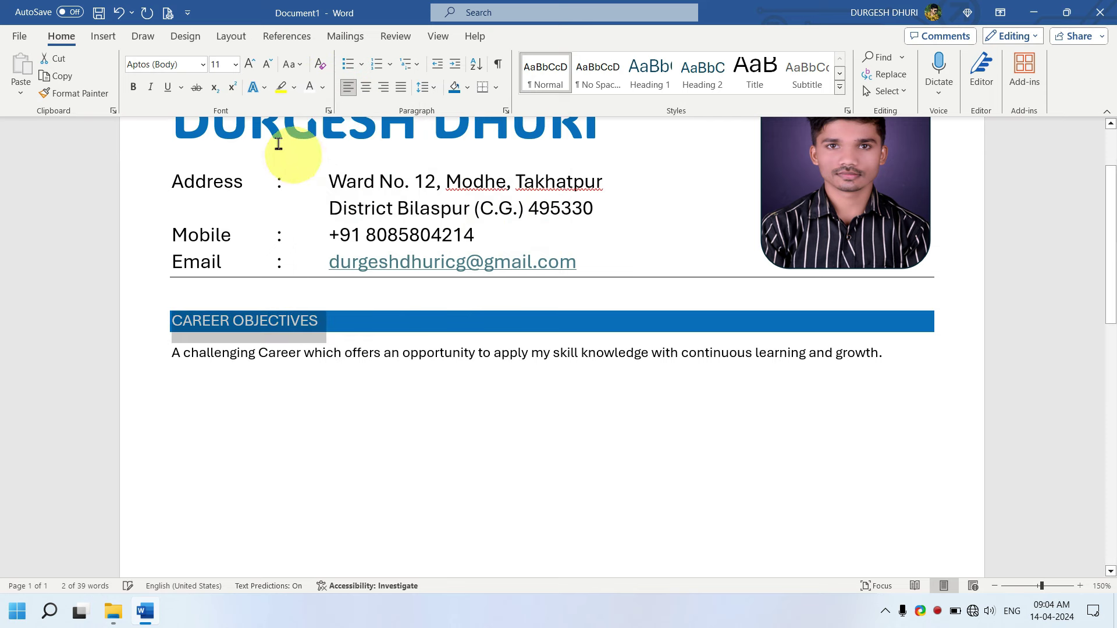
{"action": "left_click", "coordinate": [134, 88]}
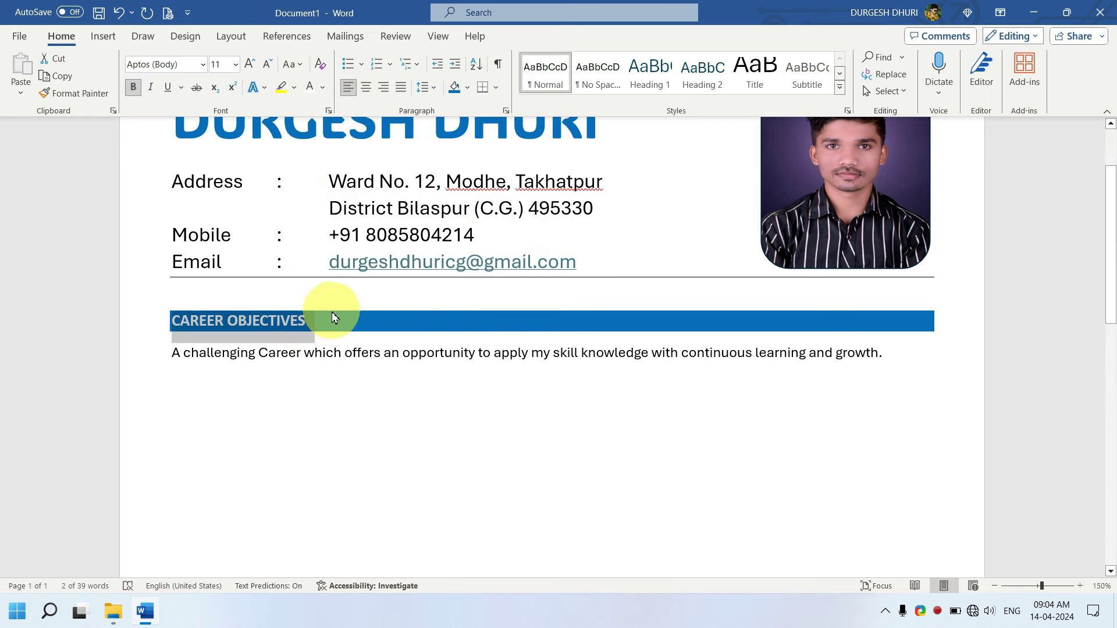
{"action": "left_click", "coordinate": [924, 387]}
{"action": "key", "text": "Return"}
{"action": "type", "text": "Experience"}
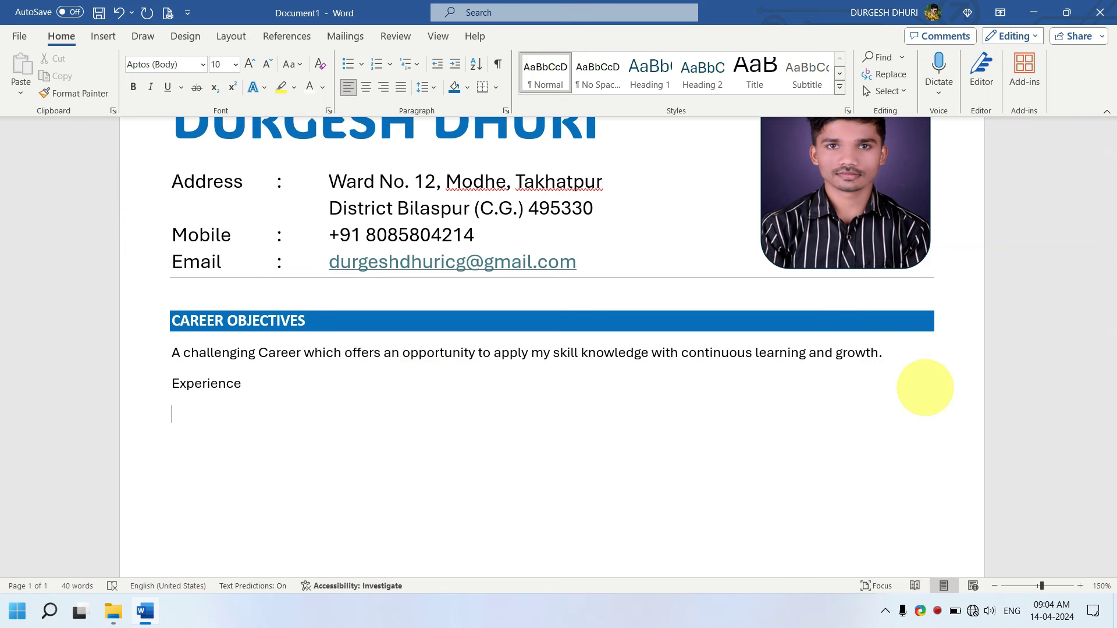
- List jobs at Drishti Computer Institute, LCZ Computer Institute and SBI Kiosk (to June 2021), then select them
{"action": "type", "text": "Drishti Computer Institute, Takhatpur"}
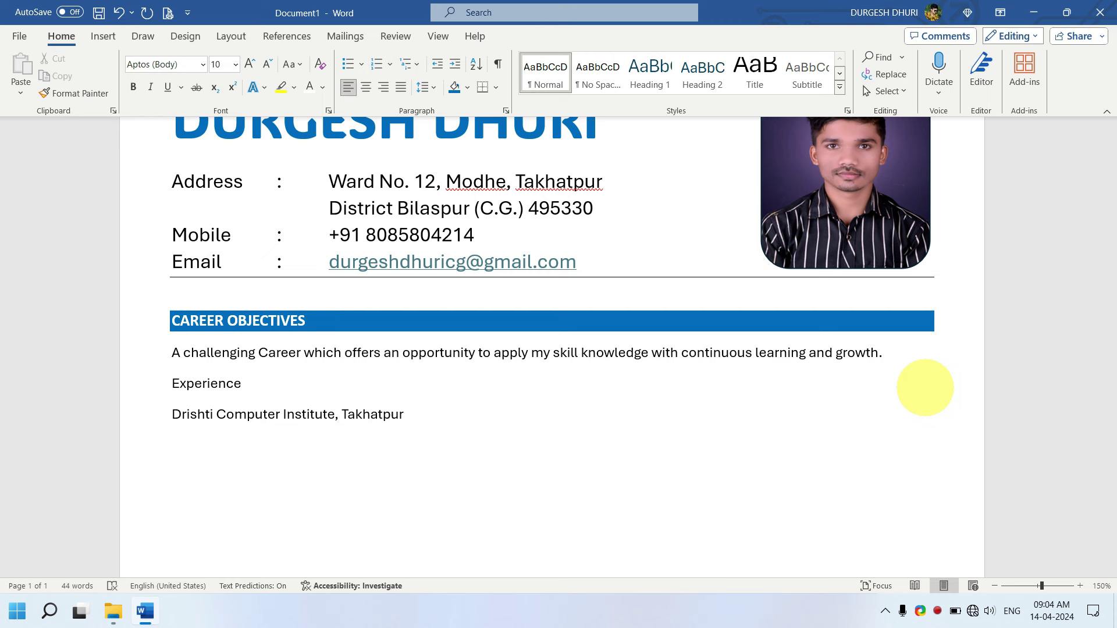
{"action": "type", "text": "January 2022 to Present"}
{"action": "key", "text": "Return"}
{"action": "key", "text": "Return"}
{"action": "type", "text": "LCZ Computer Institute, Amora – Computer Teacher"}
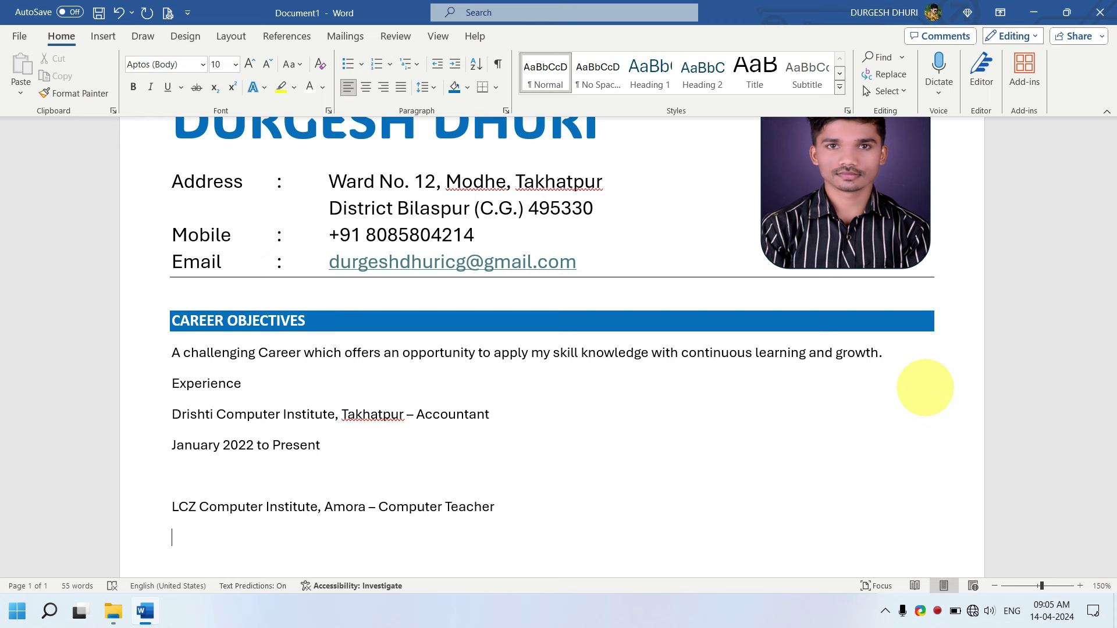
{"action": "type", "text": "22"}
{"action": "key", "text": "Return"}
{"action": "key", "text": "Return"}
{"action": "type", "text": "SBI Kiosk, Modhe – Computer Operator"}
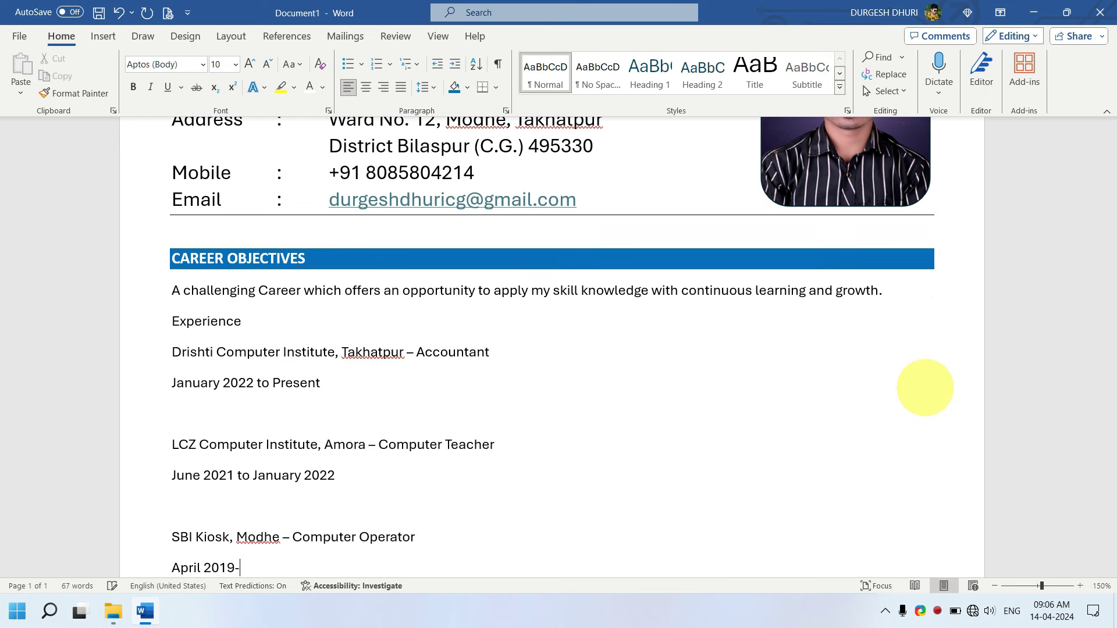
{"action": "key", "text": "BackSpace"}
{"action": "type", "text": "to June 2021"}
{"action": "left_click_drag", "start_coordinate": [324, 516], "coordinate": [179, 269]}
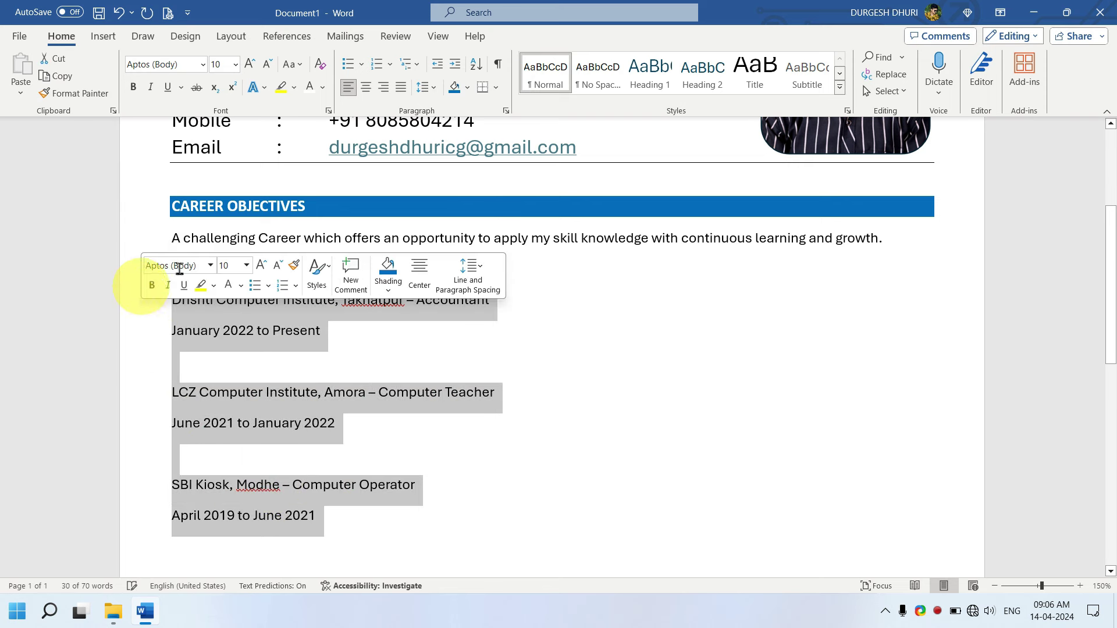
- Remove space after the job lines and make EXPERIENCE an uppercase bold heading on a blue bar
{"action": "left_click", "coordinate": [425, 88]}
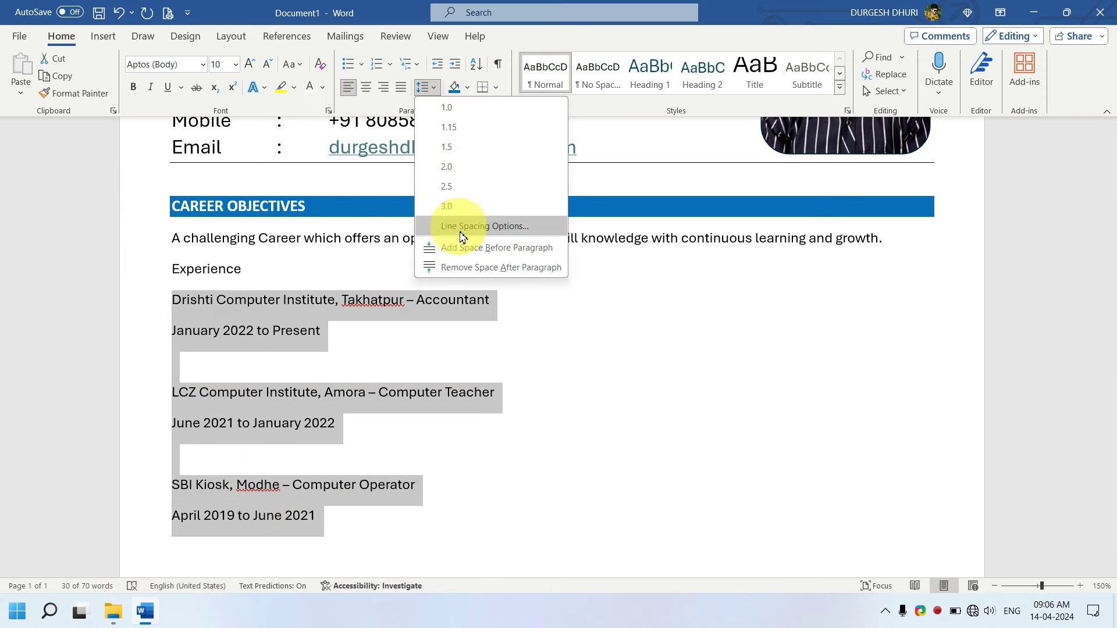
{"action": "left_click", "coordinate": [473, 268]}
{"action": "double_click", "coordinate": [207, 269]}
{"action": "left_click", "coordinate": [289, 64]}
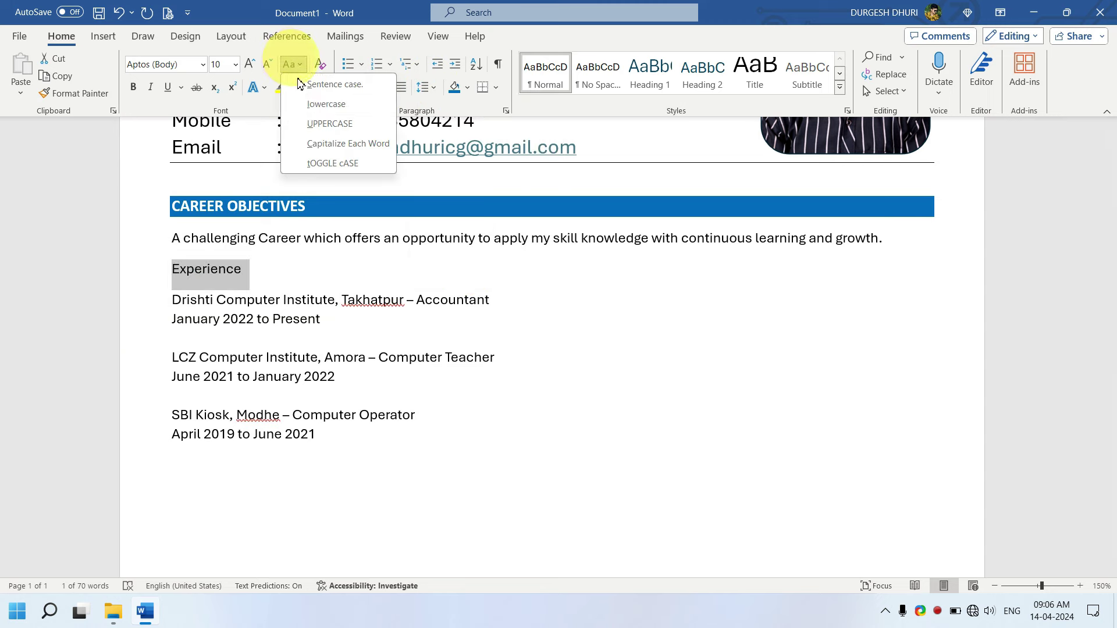
{"action": "left_click", "coordinate": [322, 124]}
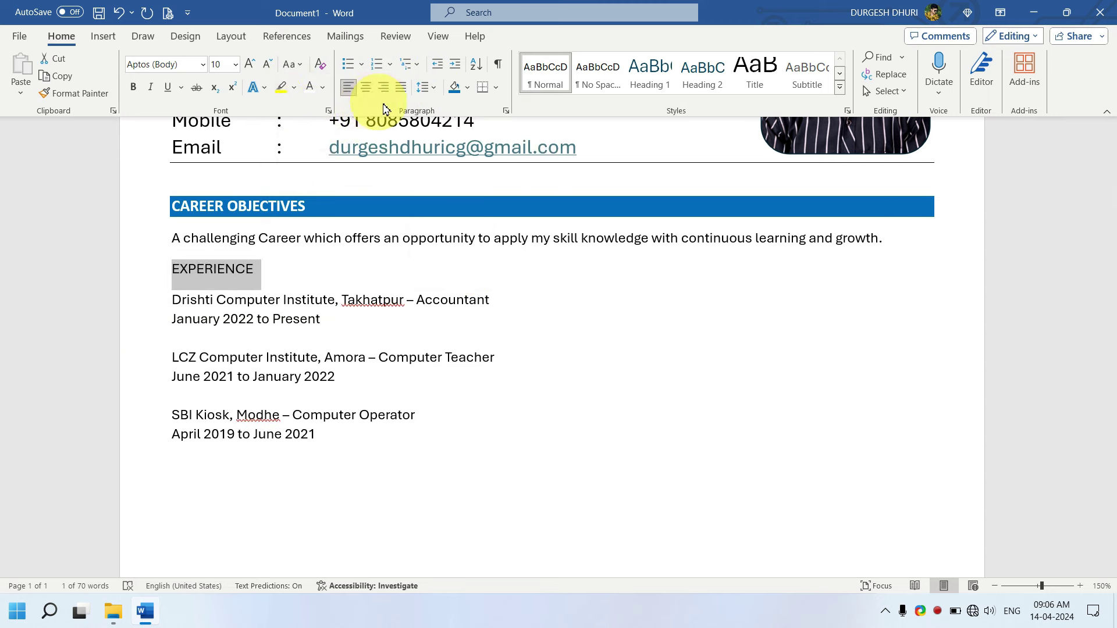
{"action": "left_click", "coordinate": [454, 94]}
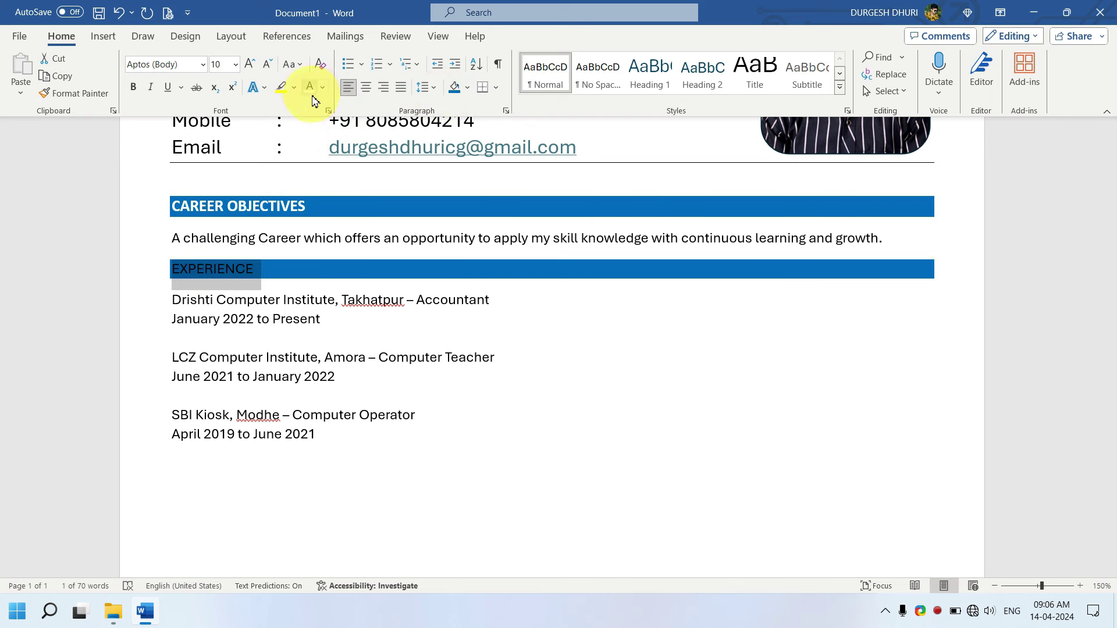
{"action": "left_click", "coordinate": [133, 87]}
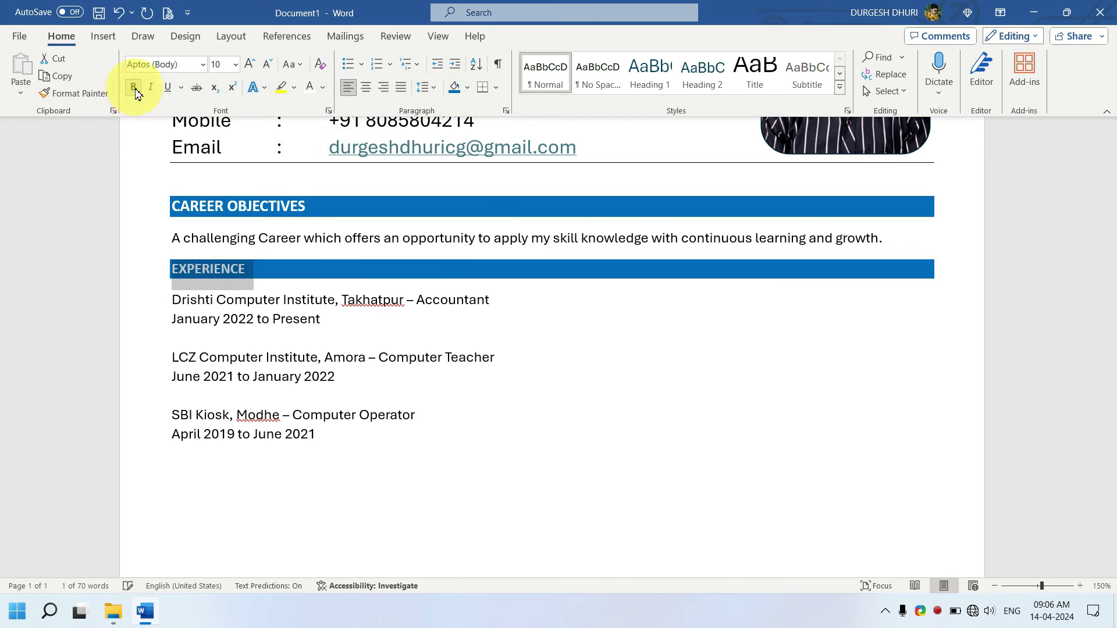
{"action": "left_click", "coordinate": [333, 323]}
- Make the three institute names in the Experience section bold
{"action": "left_click_drag", "start_coordinate": [332, 304], "coordinate": [173, 299]}
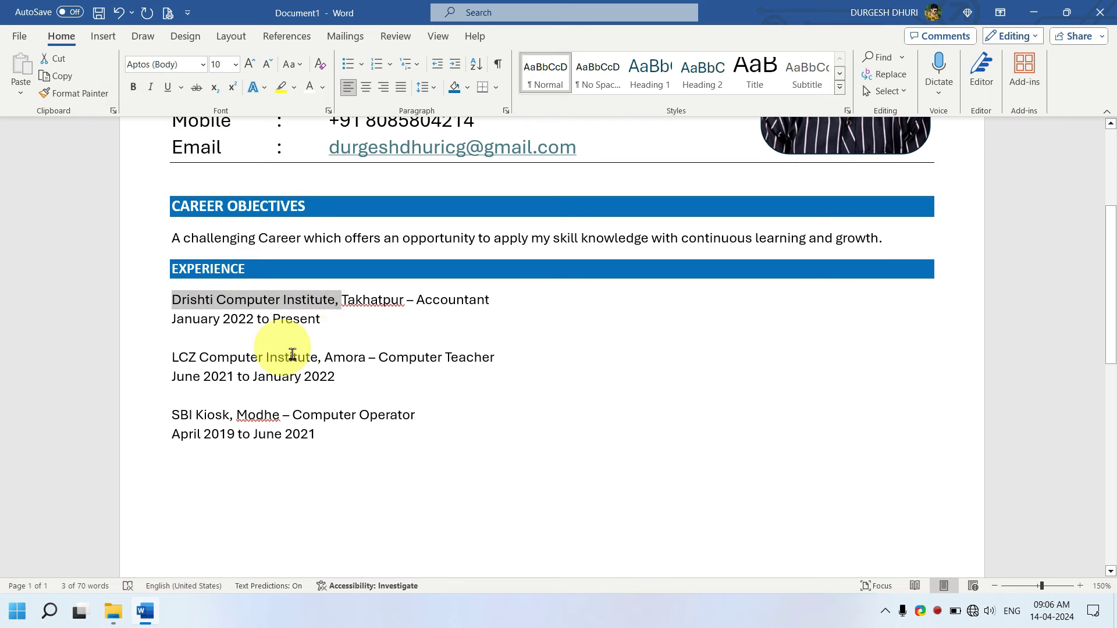
{"action": "left_click_drag", "start_coordinate": [325, 358], "coordinate": [173, 359]}
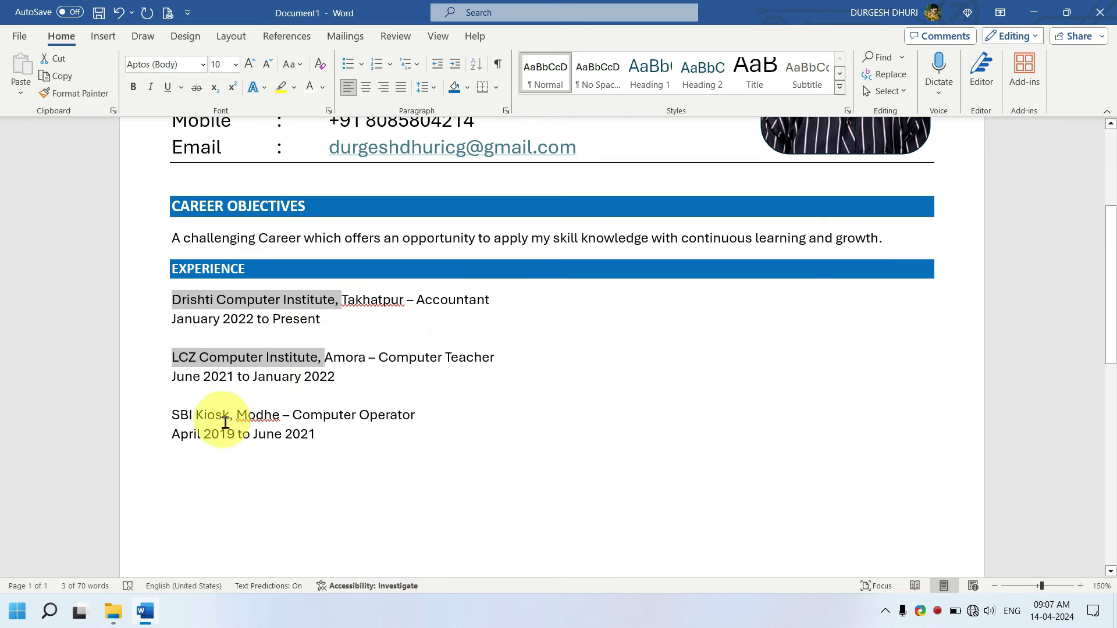
{"action": "left_click_drag", "start_coordinate": [233, 419], "coordinate": [171, 416]}
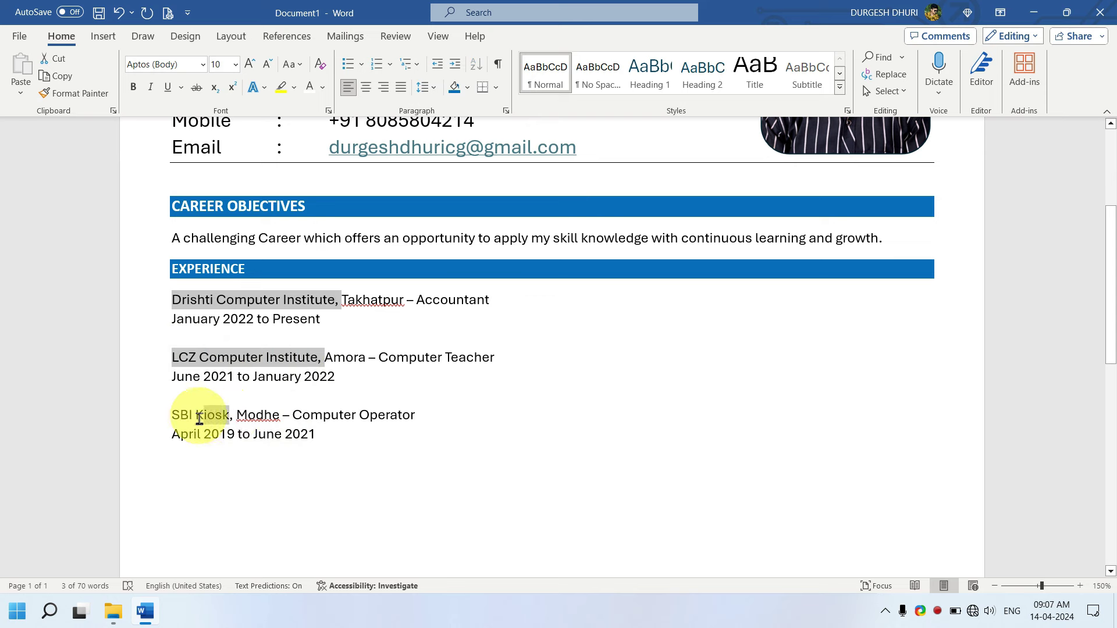
{"action": "left_click", "coordinate": [133, 86]}
{"action": "left_click", "coordinate": [262, 397]}
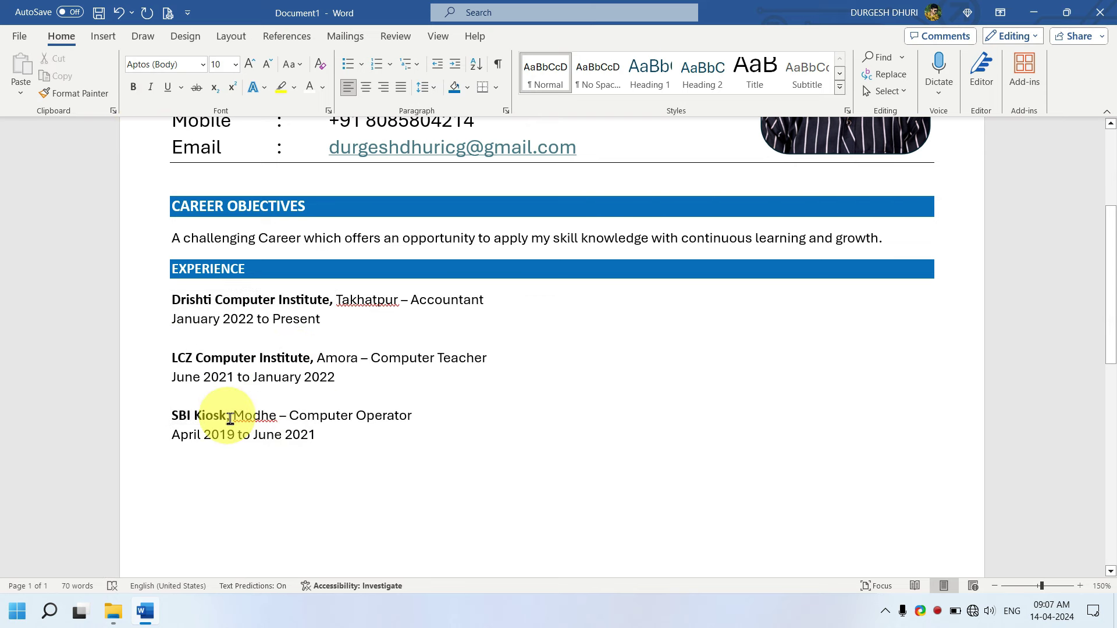
- Italicise the job titles Accountant, Computer Teacher and Computer Operator
{"action": "left_click_drag", "start_coordinate": [484, 300], "coordinate": [427, 305]}
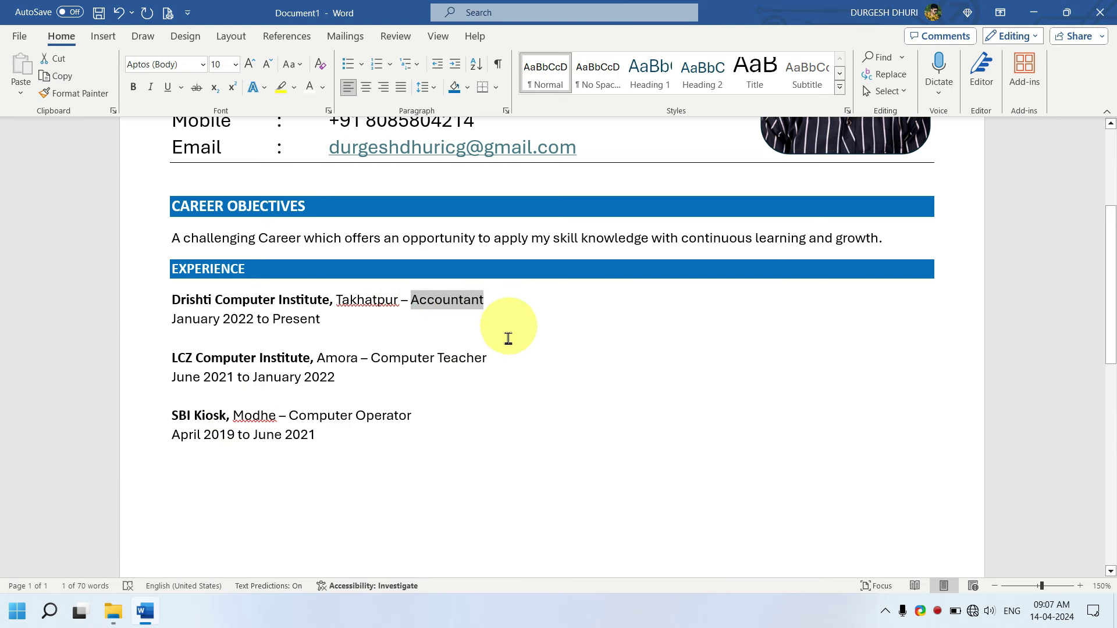
{"action": "left_click_drag", "start_coordinate": [488, 359], "coordinate": [372, 366]}
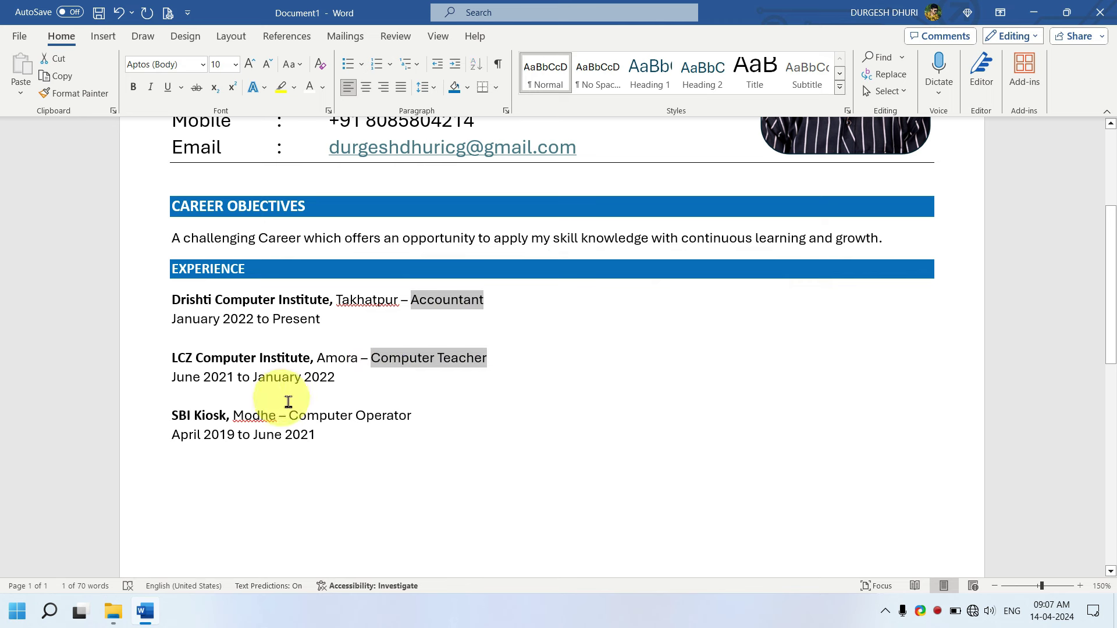
{"action": "left_click_drag", "start_coordinate": [425, 413], "coordinate": [316, 417]}
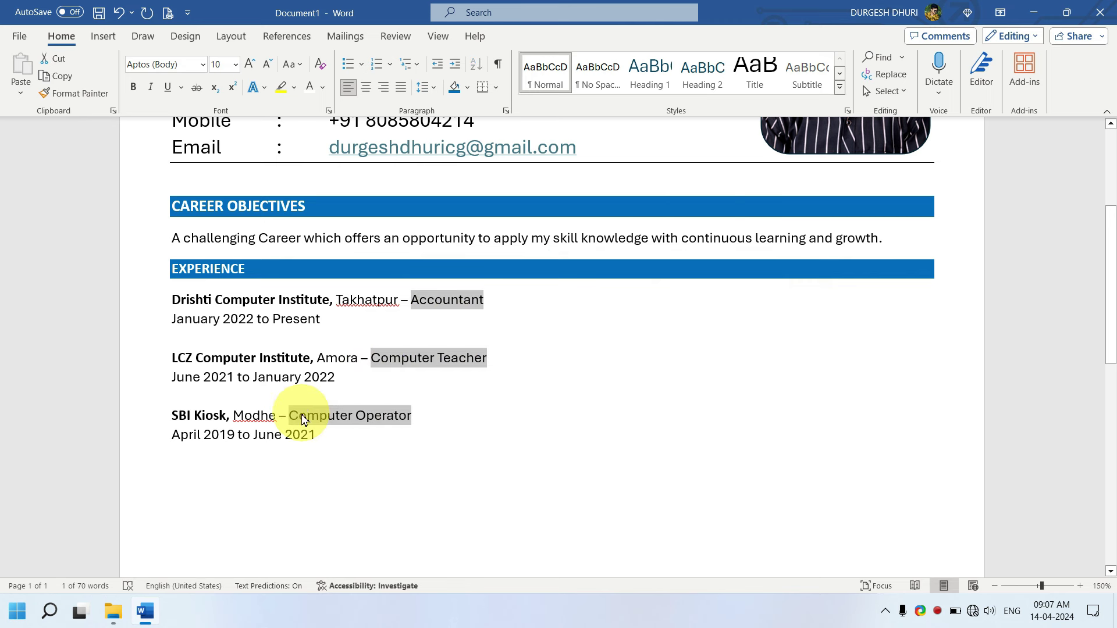
{"action": "left_click_drag", "start_coordinate": [424, 414], "coordinate": [289, 416]}
{"action": "left_click", "coordinate": [150, 87]}
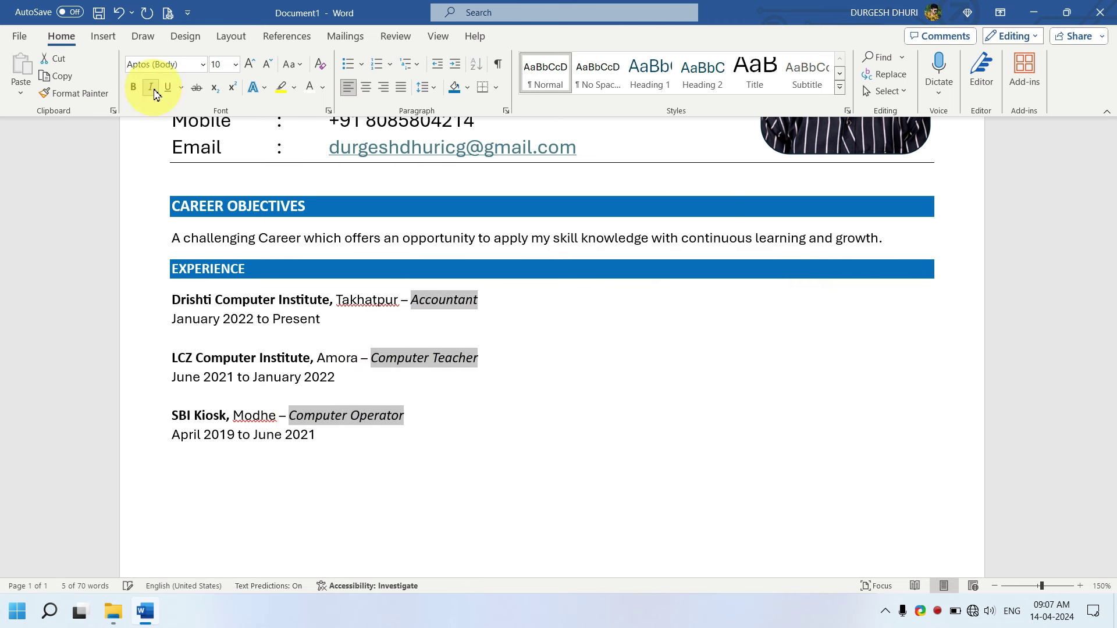
{"action": "left_click", "coordinate": [496, 349]}
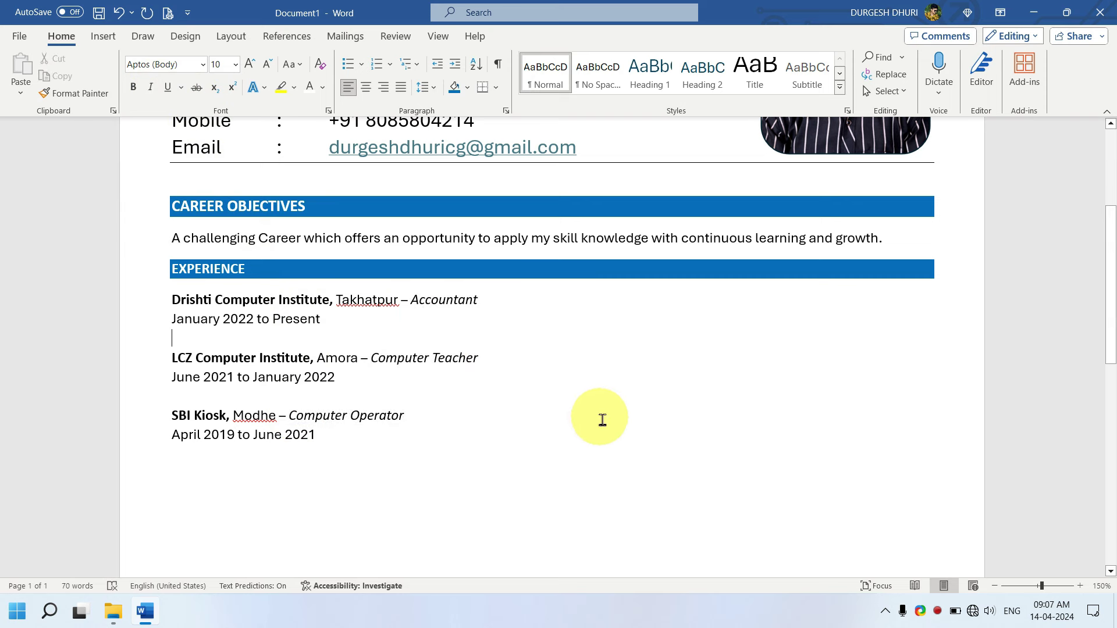
- Select the three experience date lines to change their font colour
{"action": "left_click_drag", "start_coordinate": [599, 433], "coordinate": [171, 441]}
{"action": "left_click_drag", "start_coordinate": [350, 385], "coordinate": [172, 381], "text": "ctrl"}
{"action": "left_click_drag", "start_coordinate": [328, 319], "coordinate": [180, 319], "text": "ctrl"}
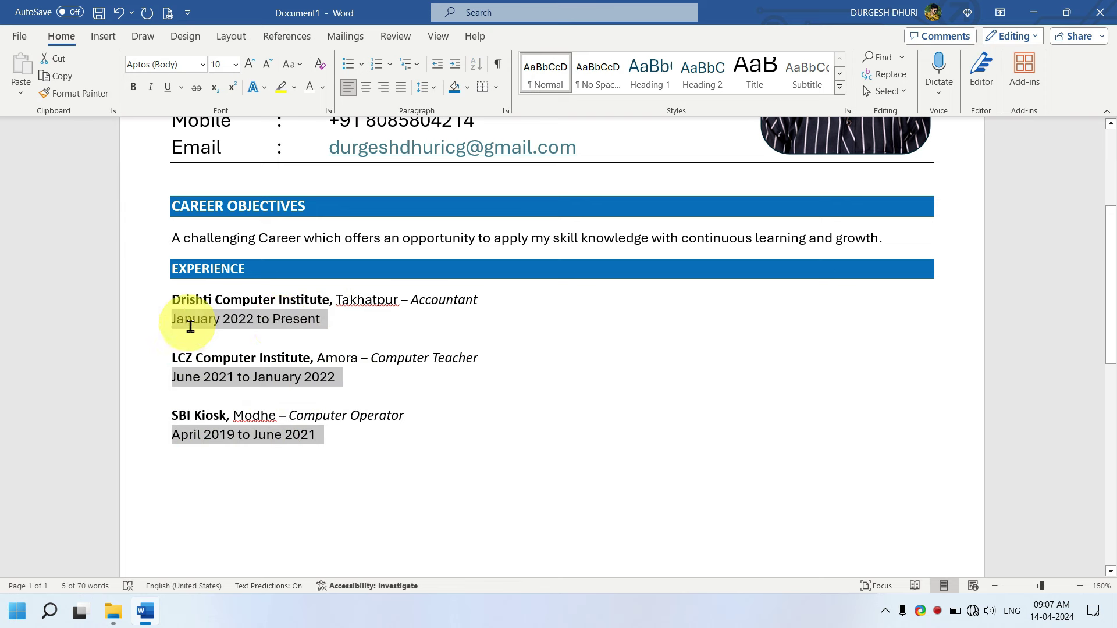
{"action": "left_click", "coordinate": [323, 88]}
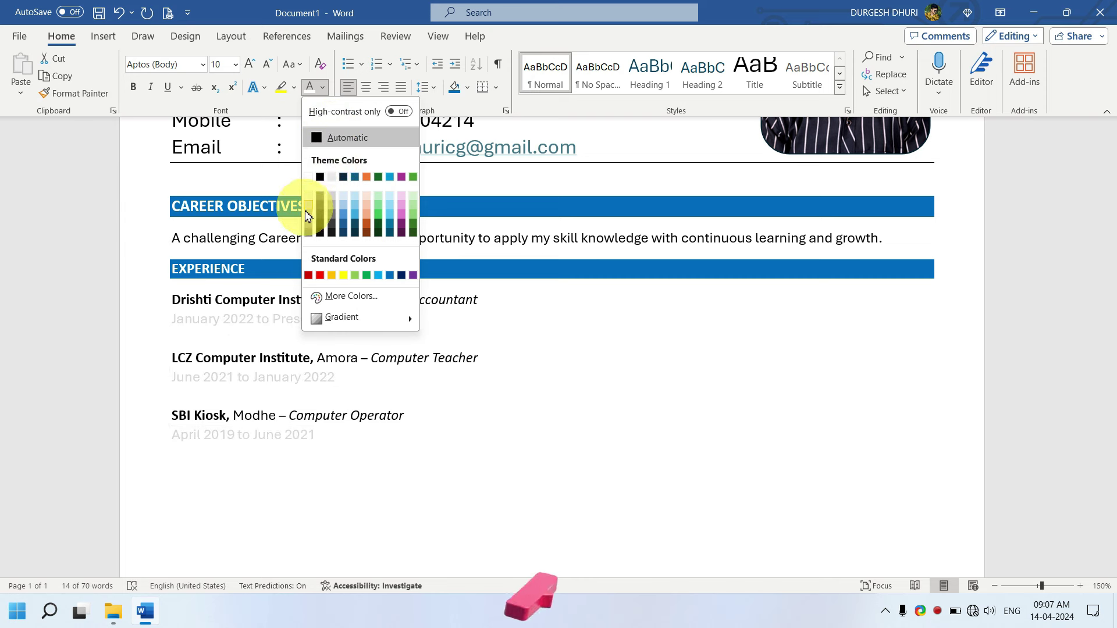
- Make the experience dates grey and type an Education Qualification line below them
{"action": "left_click", "coordinate": [308, 217]}
{"action": "left_click", "coordinate": [407, 500]}
{"action": "type", "text": "Education Qua"}
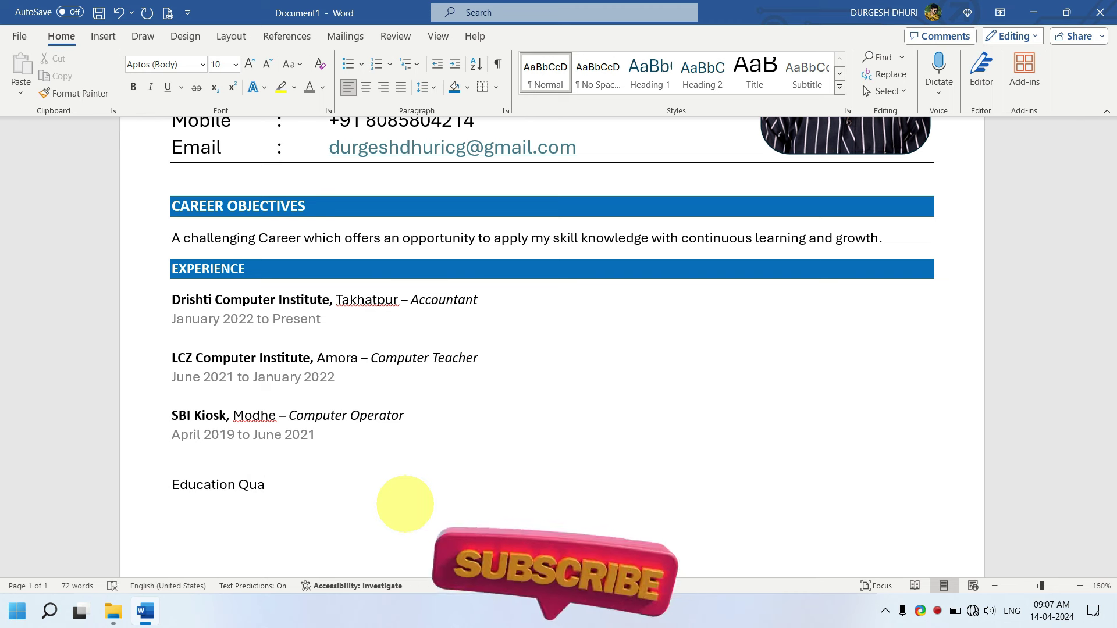
{"action": "type", "text": "lification"}
{"action": "scroll", "coordinate": [405, 504], "scroll_direction": "down", "scroll_amount": 1}
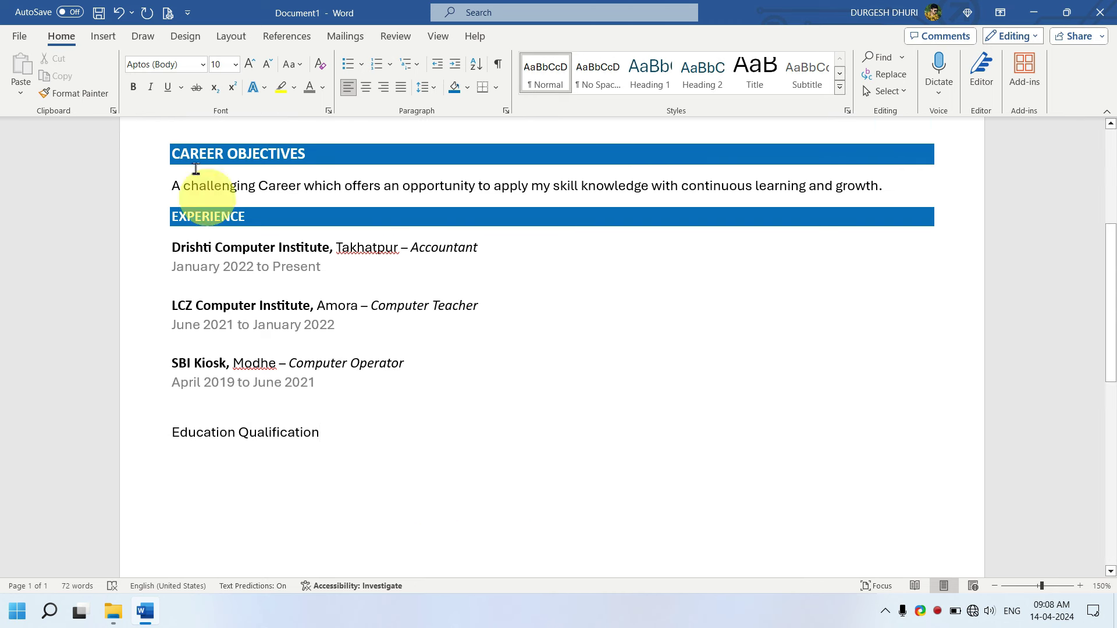
- Insert a 6-column, 10-row table beneath the Education Qualification line
{"action": "left_click", "coordinate": [104, 41]}
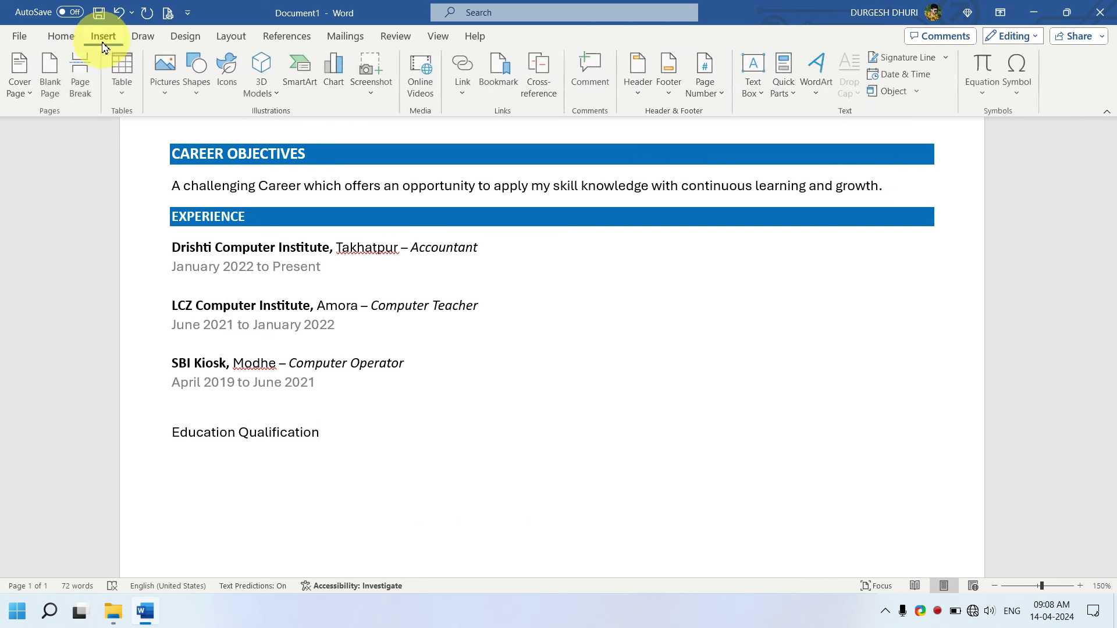
{"action": "left_click", "coordinate": [135, 97]}
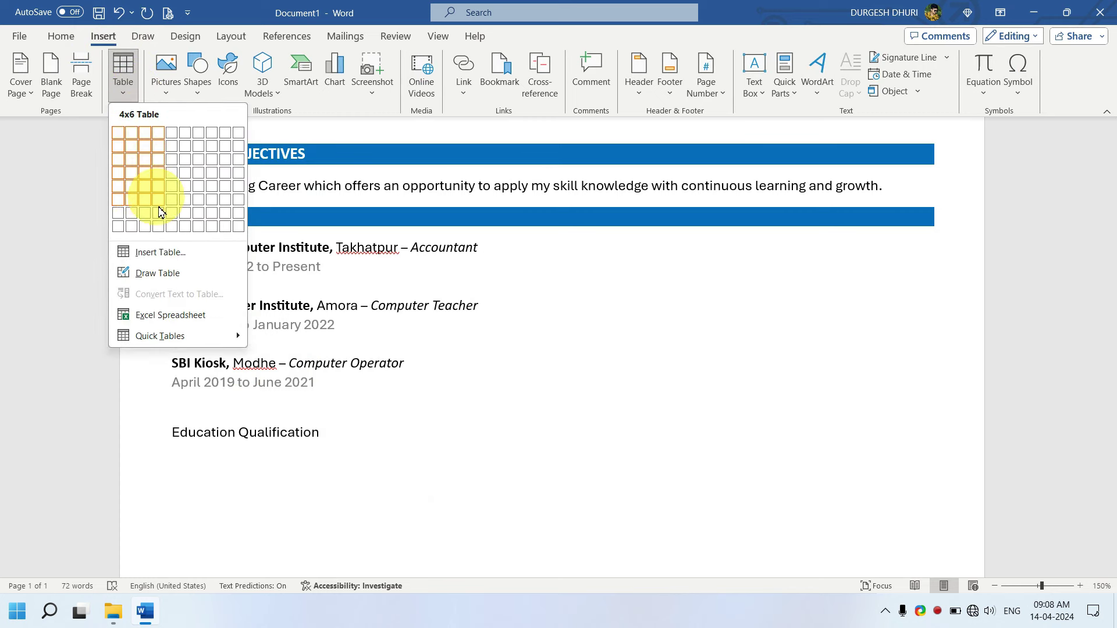
{"action": "left_click", "coordinate": [164, 252]}
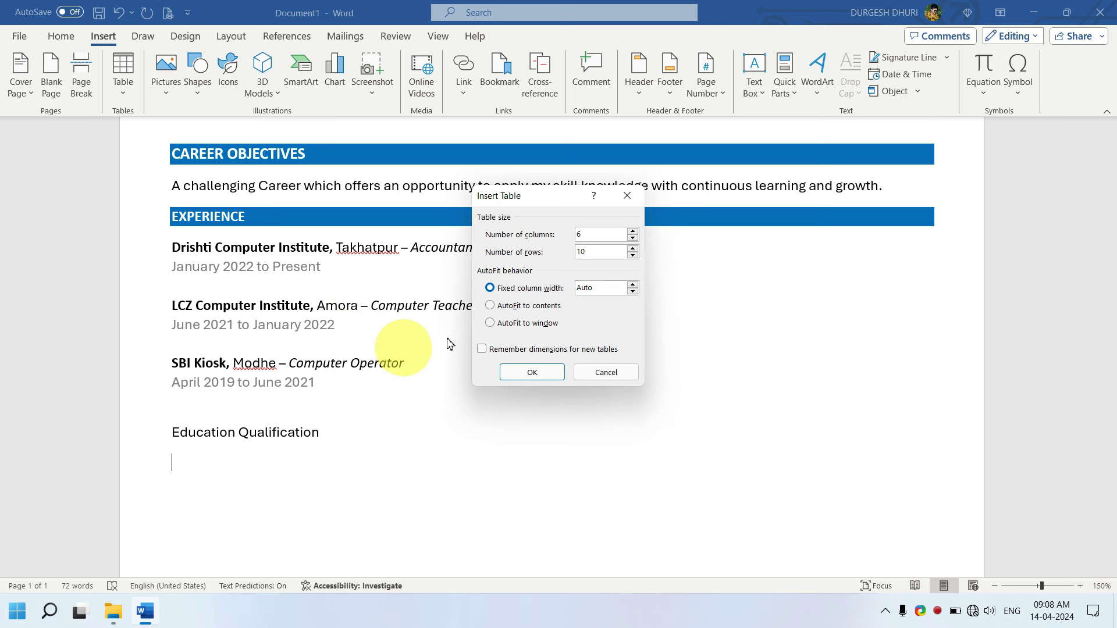
{"action": "left_click", "coordinate": [532, 372]}
- Type the table header row, starting with S.No., and the first qualification rows
{"action": "type", "text": "S.No.."}
{"action": "key", "text": "BackSpace"}
{"action": "key", "text": "Tab"}
{"action": "type", "text": "Academic"}
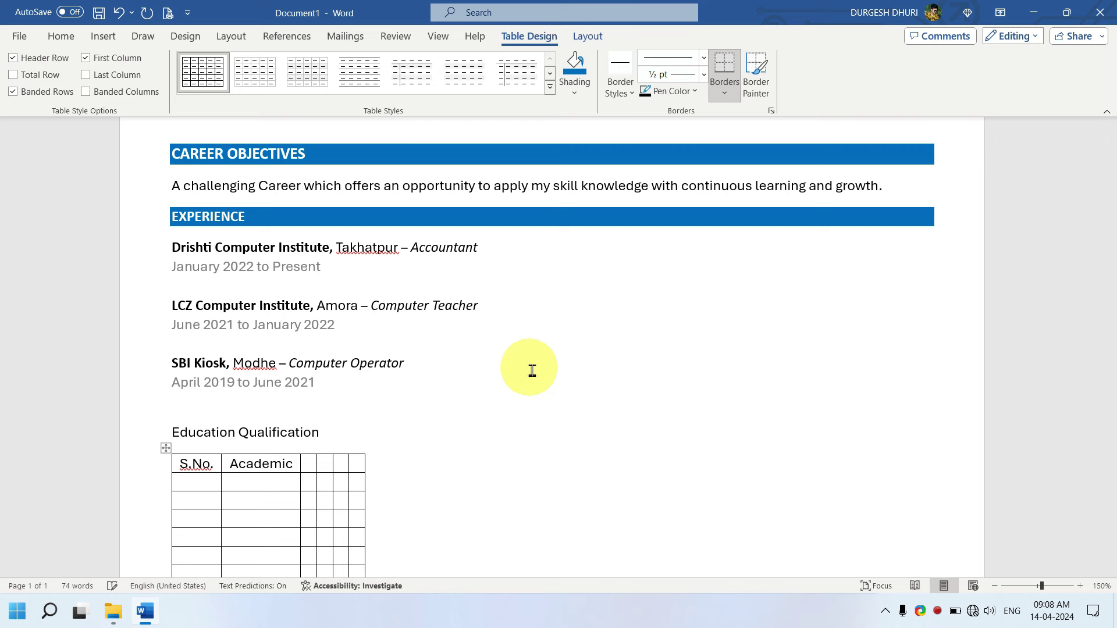
{"action": "type", "text": " Qualification"}
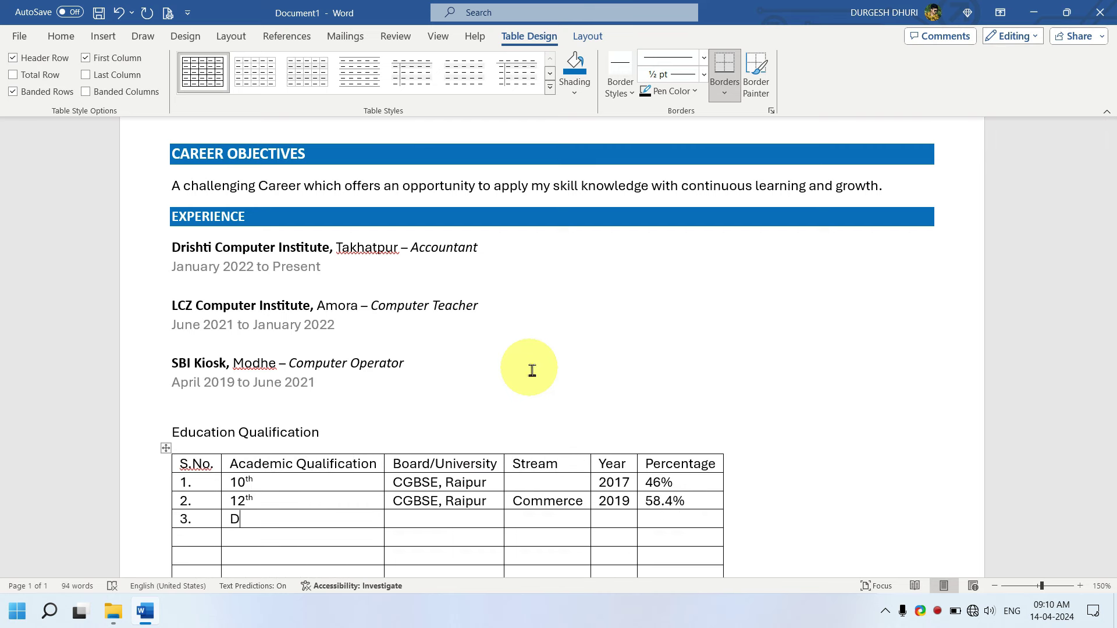
{"action": "type", "text": " Bilaspur"}
{"action": "key", "text": "Tab"}
- Fill in the DCA (2022, A+), PGDCA (2023, 75.32%) and PGDYN (2024) diploma rows
{"action": "type", "text": "DCA"}
{"action": "key", "text": "Tab"}
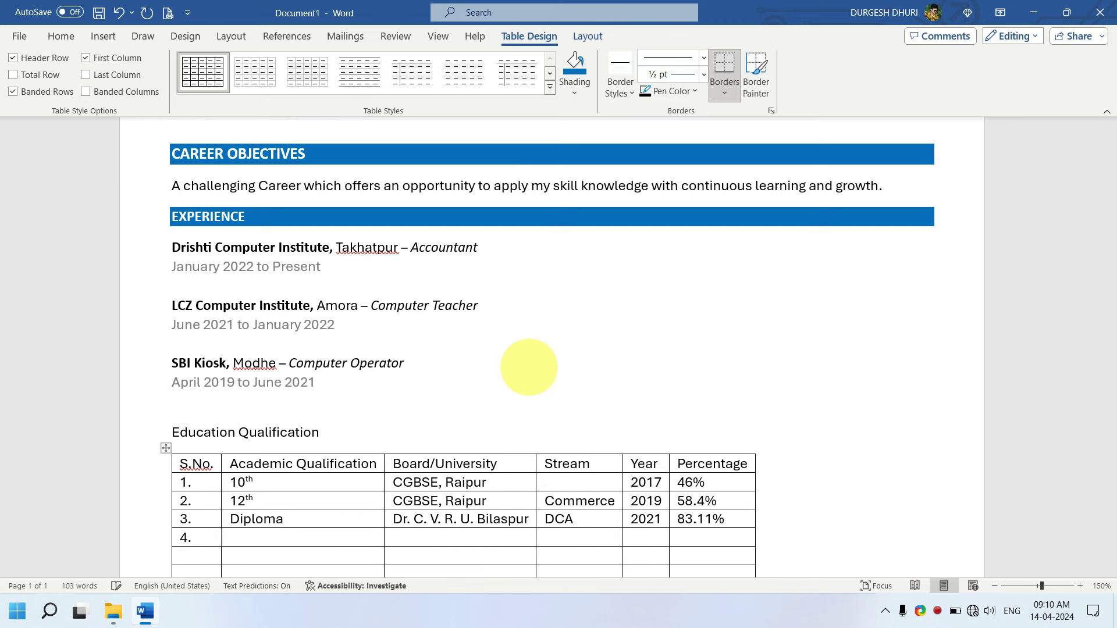
{"action": "type", "text": "Atal BihariVajpayee Vishwavidyalaya, Bilaspur"}
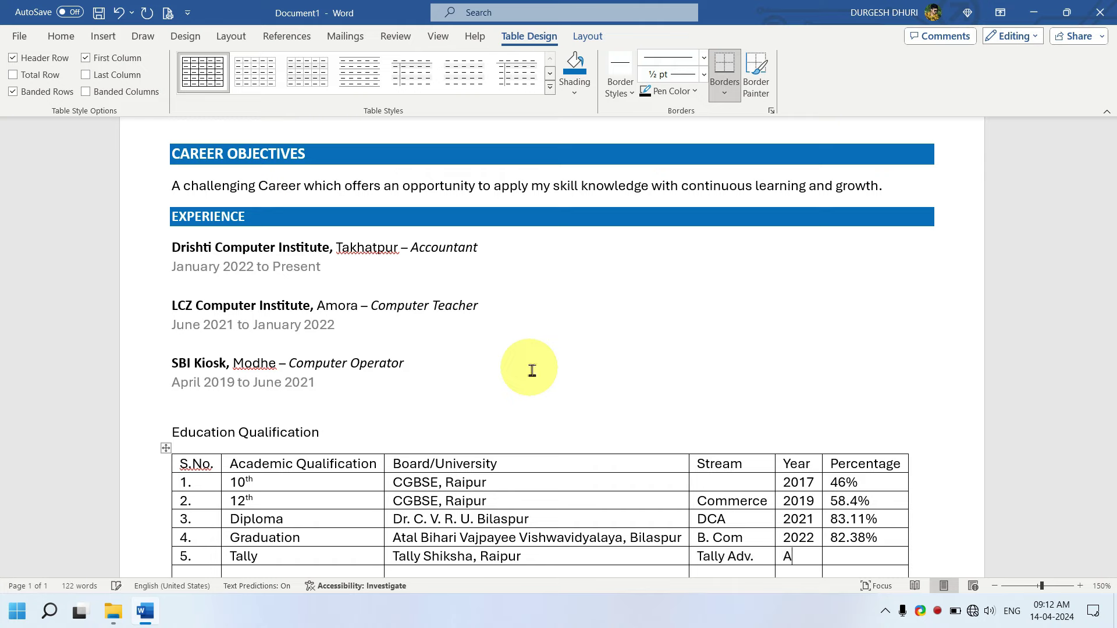
{"action": "type", "text": "2022\tA+\t6.\tDiploma"}
{"action": "type", "text": "Dr. C. V. R. U. Bilaspur"}
{"action": "type", "text": "PGDCA\t2023\t"}
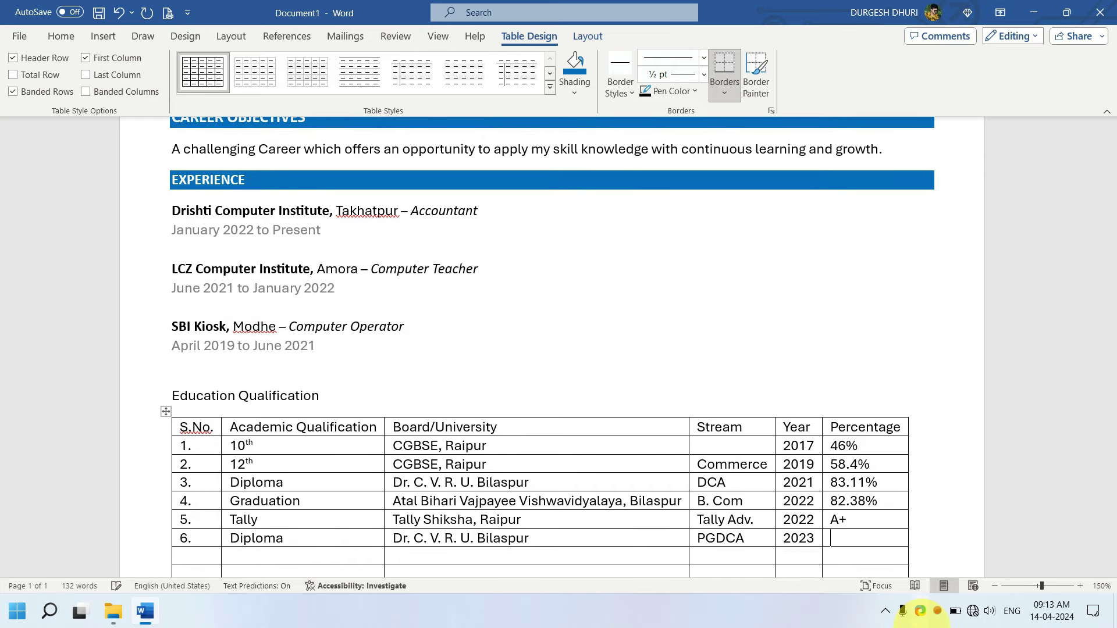
{"action": "type", "text": "\t2023\t75.32%\t8.\tD"}
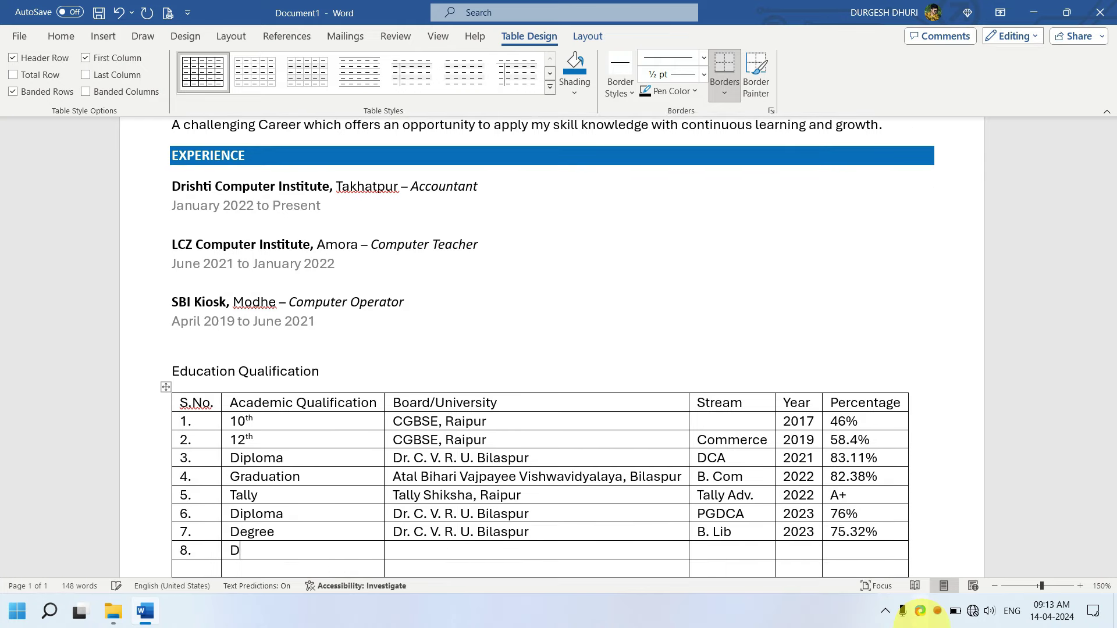
{"action": "type", "text": "2024\t______\t9.\tDiploma"}
{"action": "type", "text": "Dr. C. V. R. U. Bilaspur"}
{"action": "type", "text": "PGDYN\t2024\t______"}
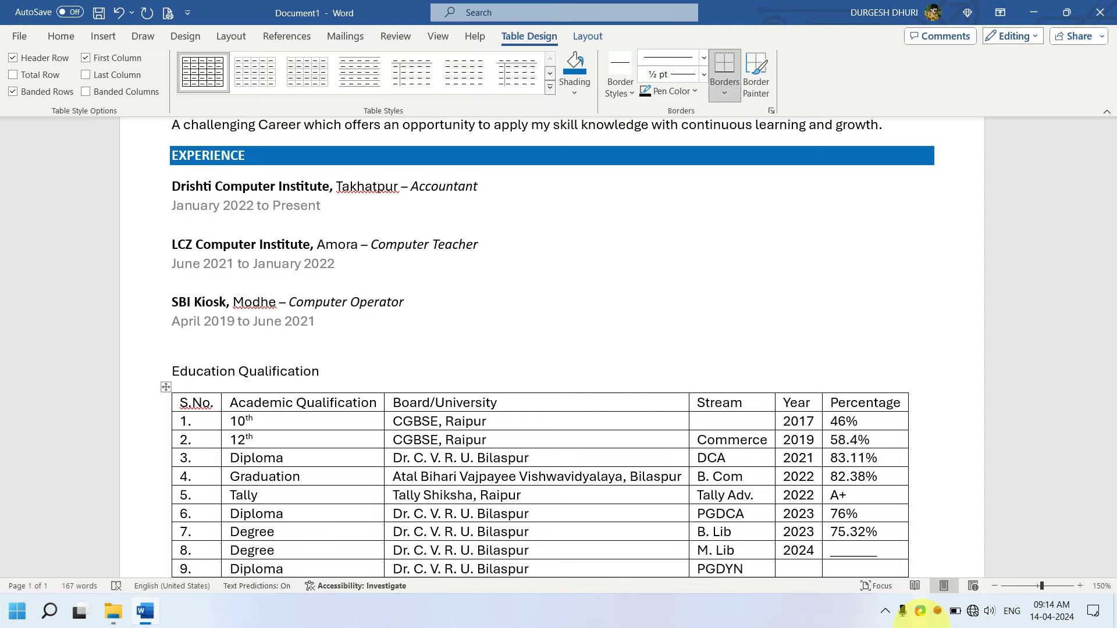
{"action": "scroll", "coordinate": [722, 442], "scroll_direction": "down", "scroll_amount": 2}
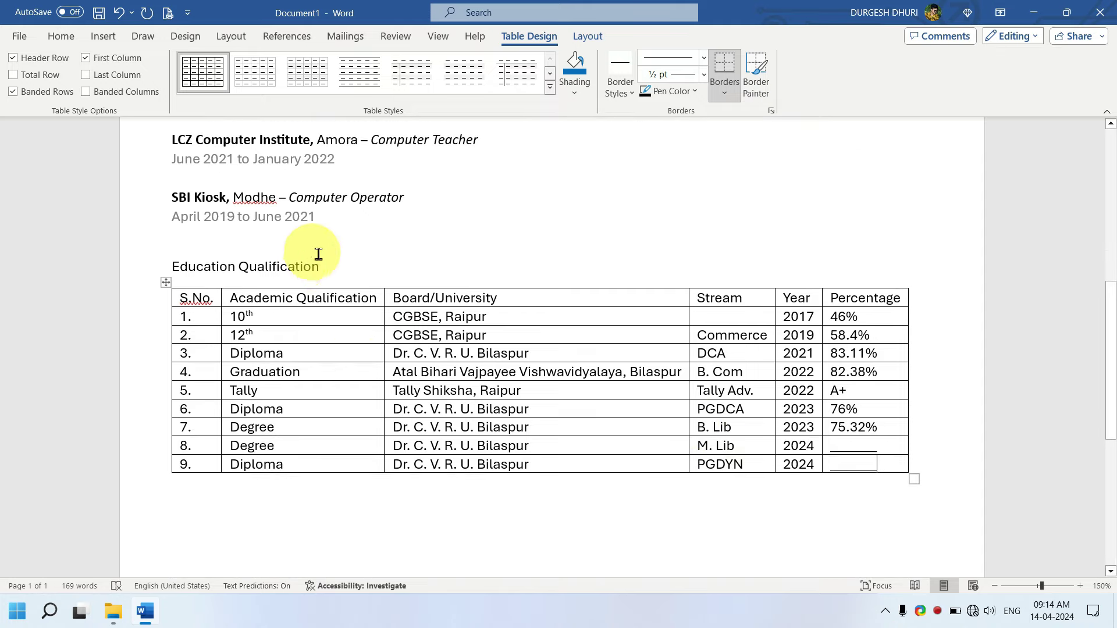
{"action": "left_click_drag", "start_coordinate": [322, 267], "coordinate": [173, 266]}
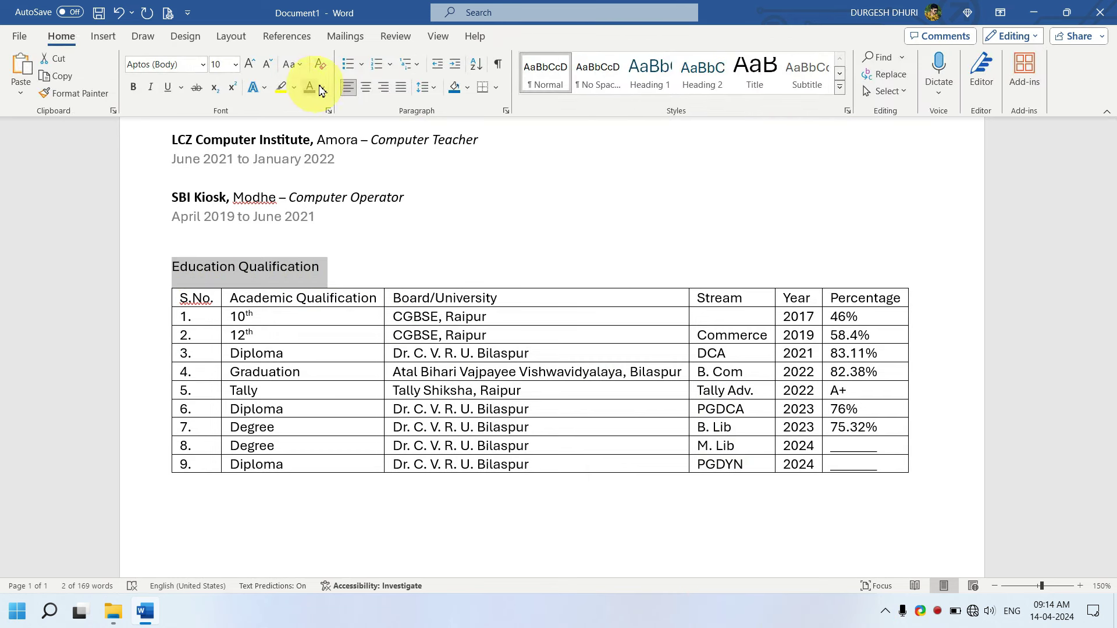
- Make the Education Qualification heading white, bold and all caps on a blue shaded bar
{"action": "left_click", "coordinate": [454, 87]}
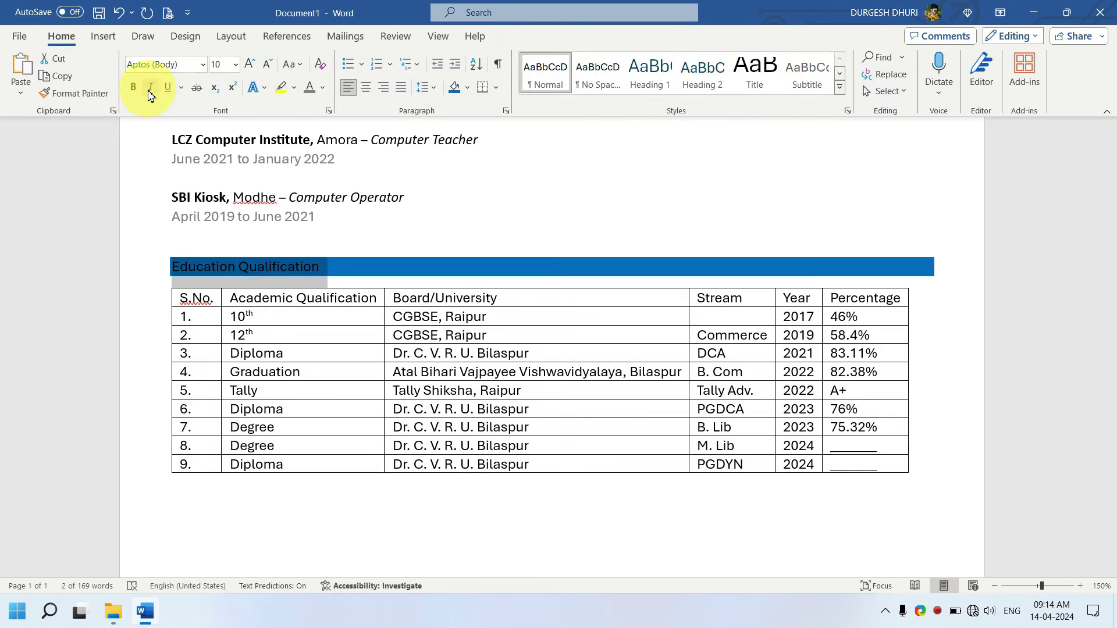
{"action": "left_click", "coordinate": [323, 90]}
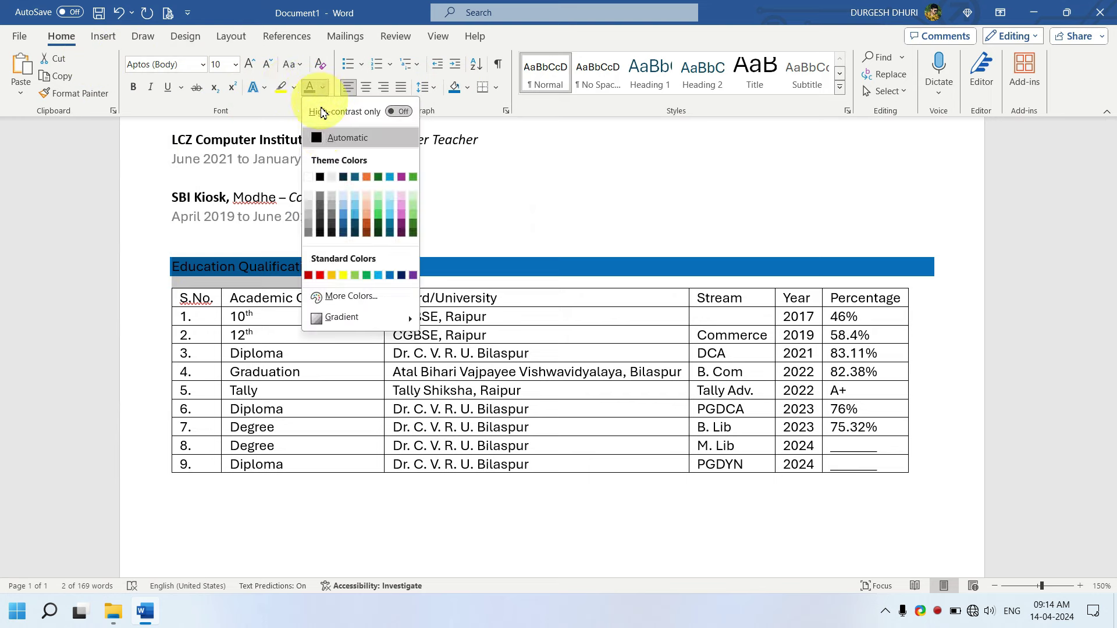
{"action": "left_click", "coordinate": [313, 176]}
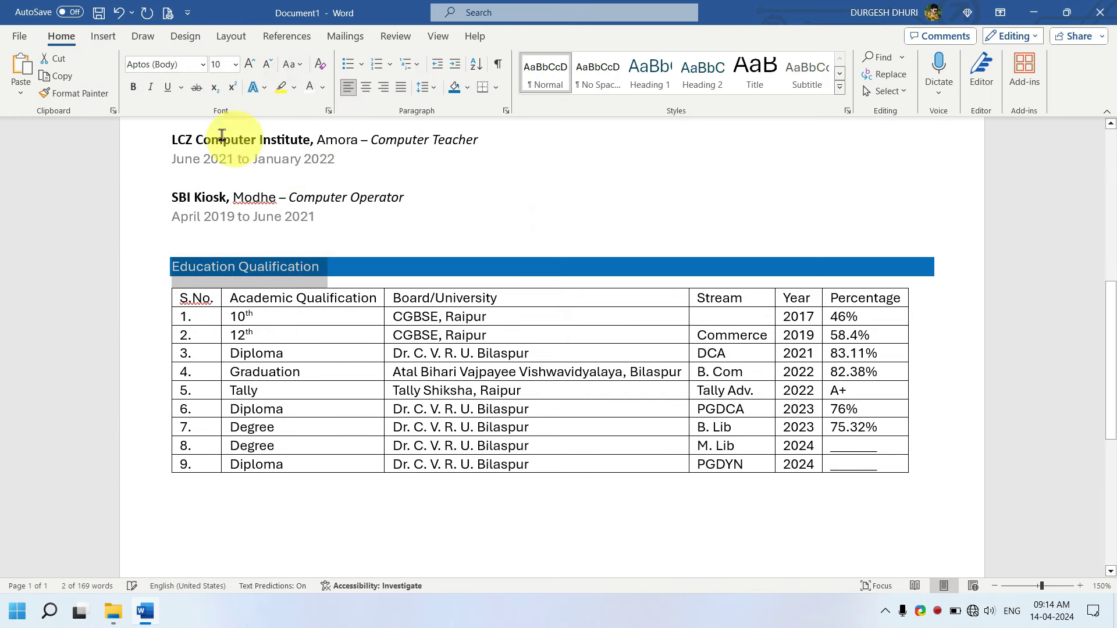
{"action": "left_click", "coordinate": [134, 88]}
{"action": "key", "text": "ctrl+shift+a"}
- Apply the List Table 4 - Accent 4 banded blue style to the education table and resize it
{"action": "key", "text": "Down"}
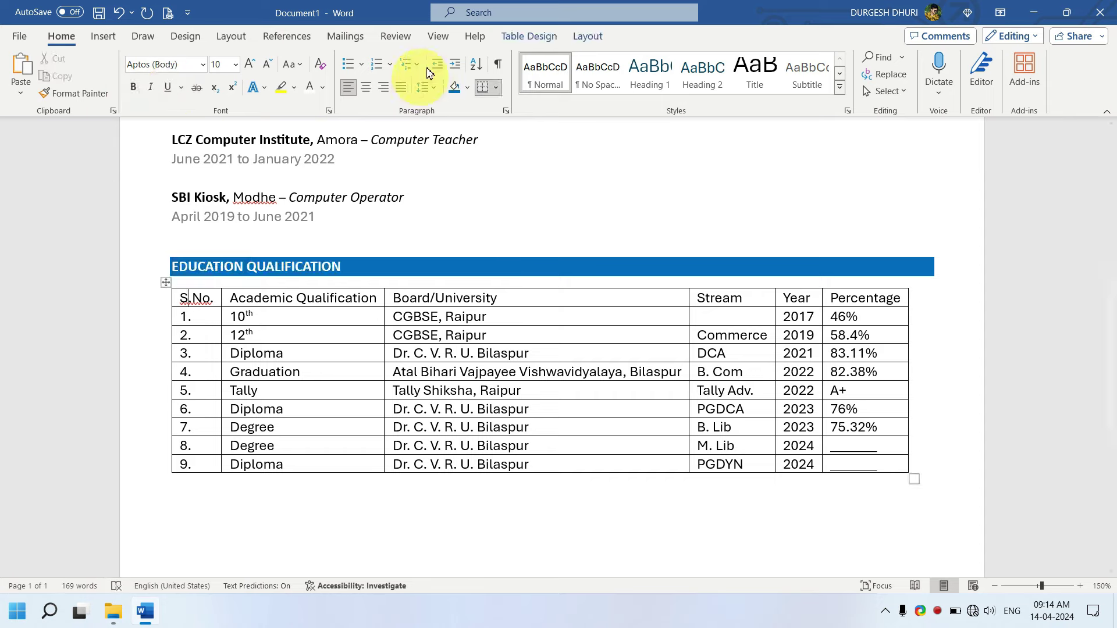
{"action": "left_click", "coordinate": [529, 36]}
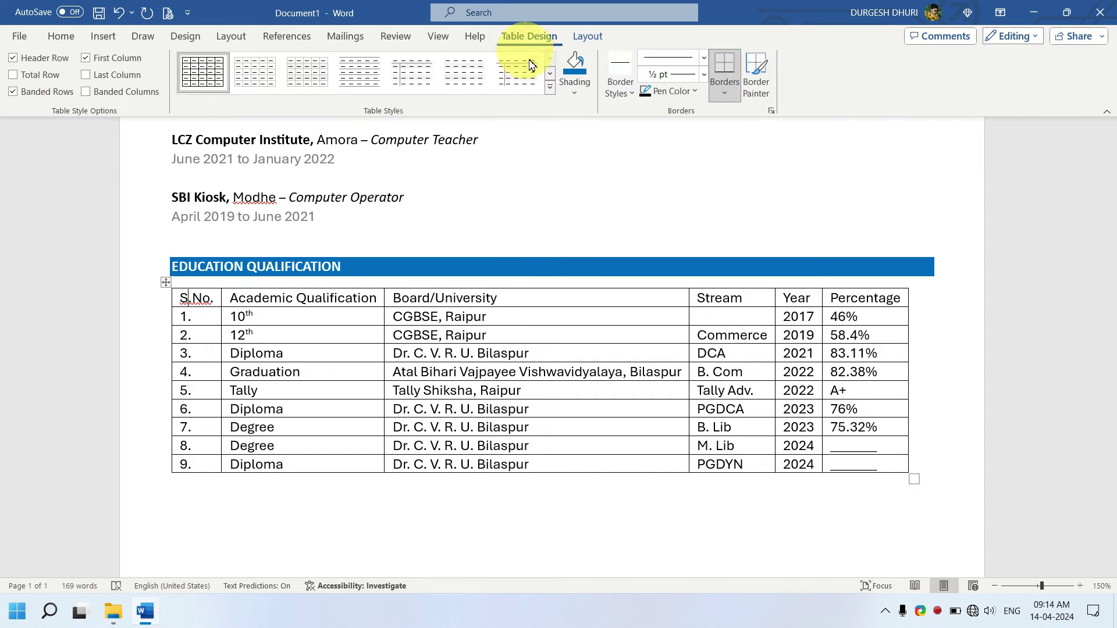
{"action": "left_click", "coordinate": [550, 87]}
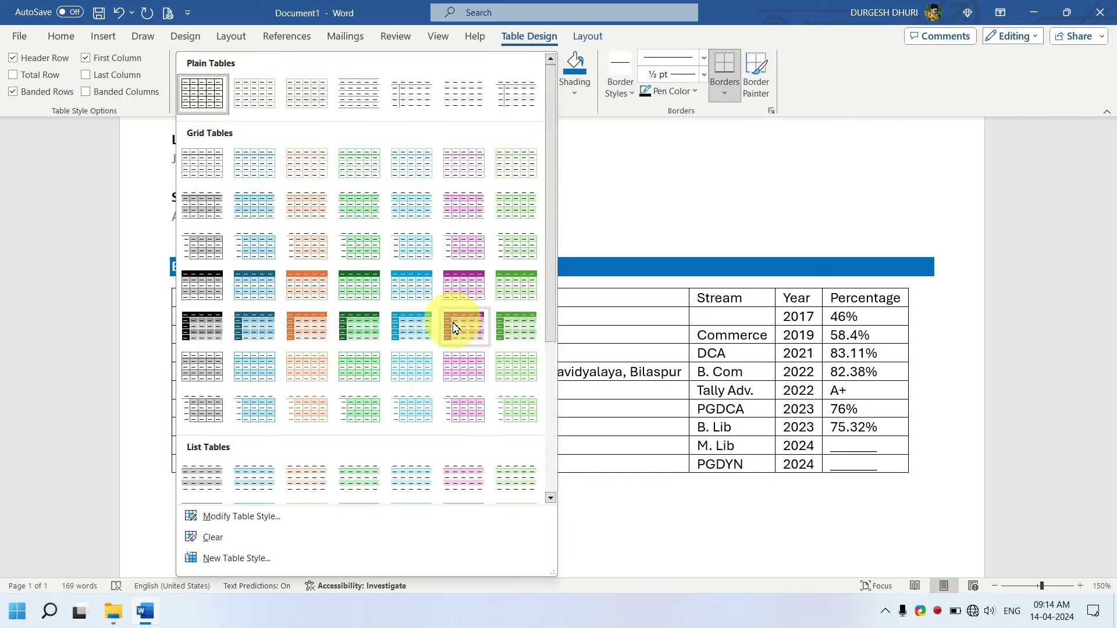
{"action": "scroll", "coordinate": [454, 326], "scroll_direction": "down", "scroll_amount": 3}
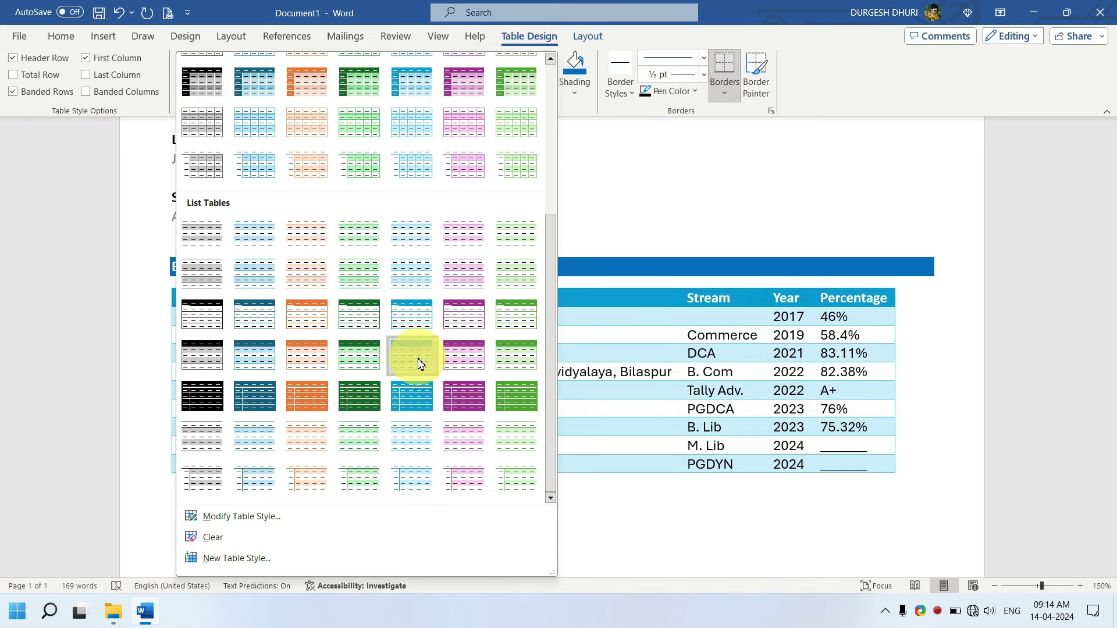
{"action": "left_click", "coordinate": [419, 363]}
{"action": "left_click_drag", "start_coordinate": [901, 479], "coordinate": [935, 499]}
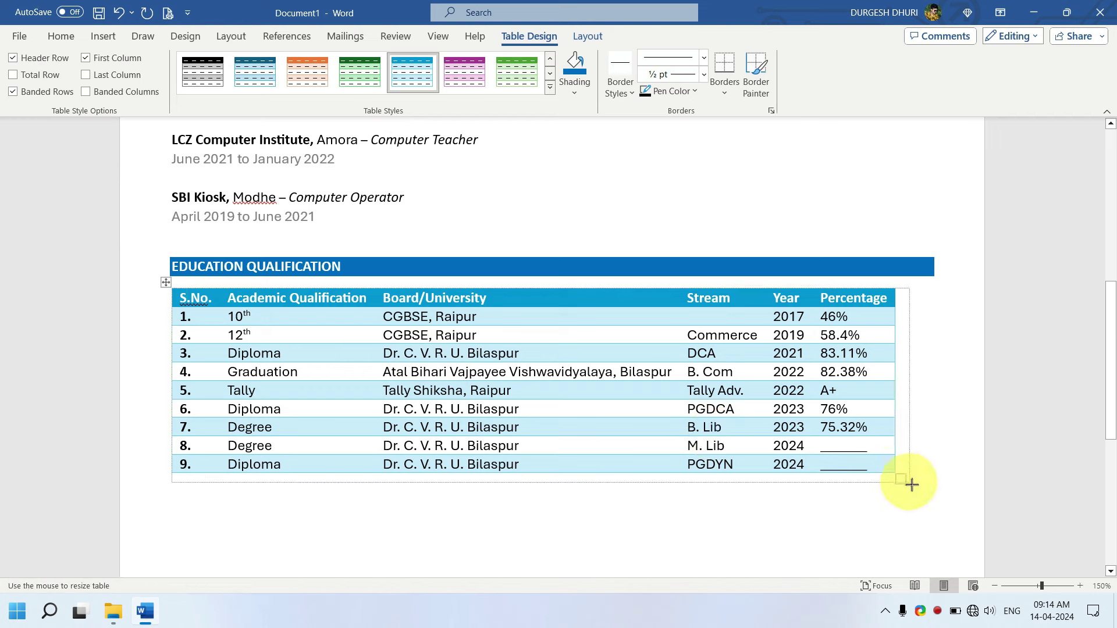
{"action": "left_click", "coordinate": [298, 504]}
{"action": "scroll", "coordinate": [298, 504], "scroll_direction": "down", "scroll_amount": 1}
{"action": "type", "text": "Father’s Name : Krishna"}
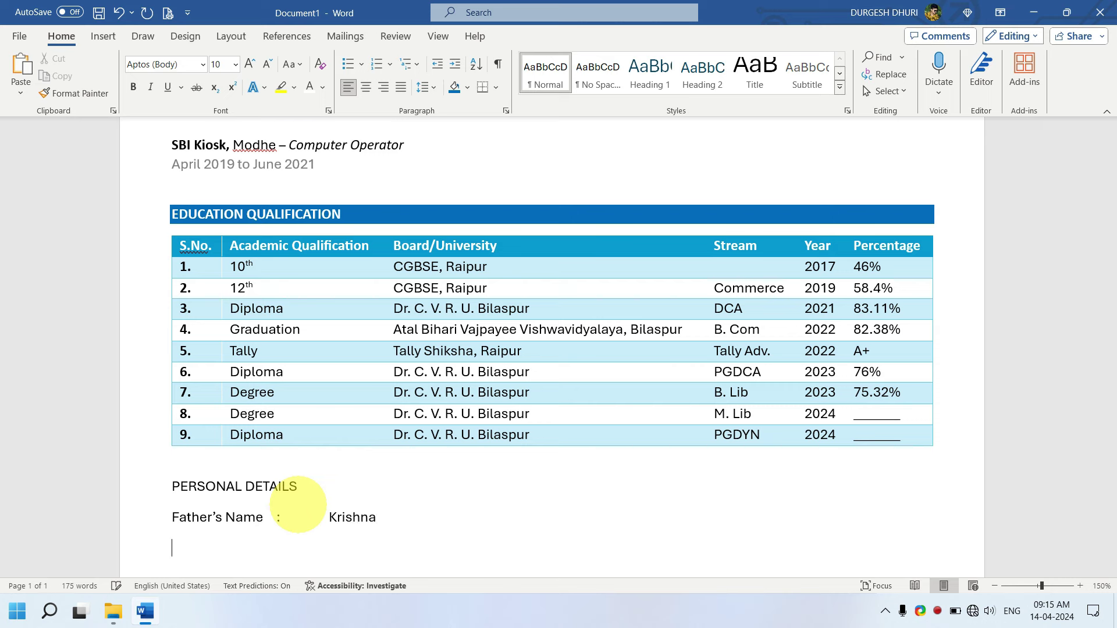
- Add the Mother's Name, Marital Status, Gender, Category OBC, Nationality Indian and Language lines
{"action": "type", "text": "Mother's Name\t:\tSantoshi"}
{"action": "key", "text": "Return"}
{"action": "type", "text": "Ma"}
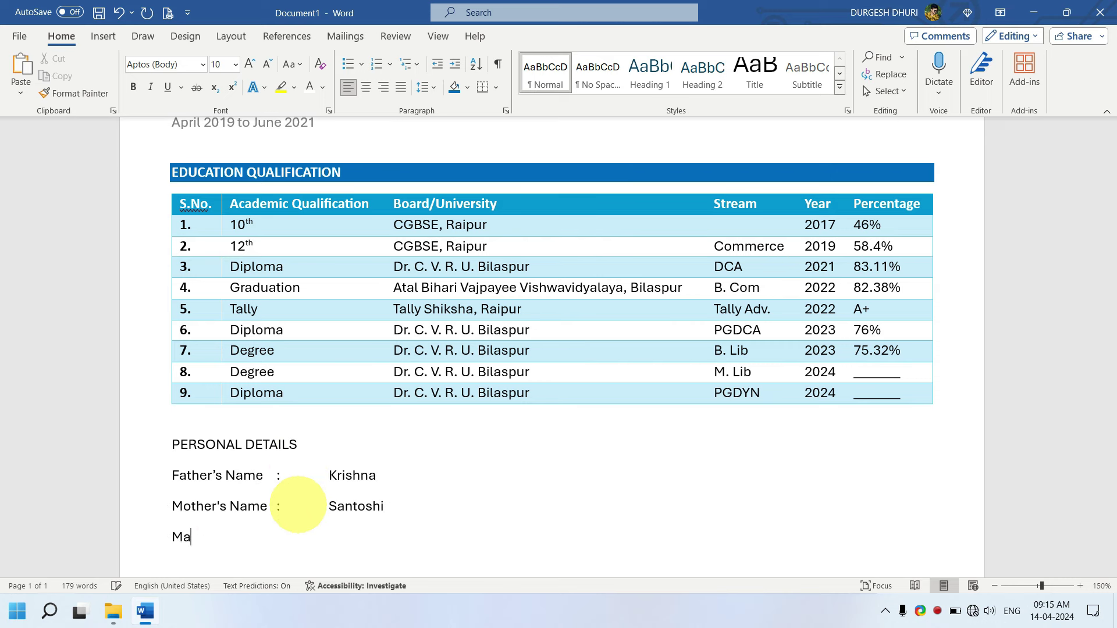
{"action": "type", "text": "\t:\tMale"}
{"action": "key", "text": "Return"}
{"action": "type", "text": "Religion"}
{"action": "key", "text": "BackSpace"}
{"action": "key", "text": "BackSpace"}
{"action": "key", "text": "BackSpace"}
{"action": "type", "text": "Category\t:\tOBC Nationality"}
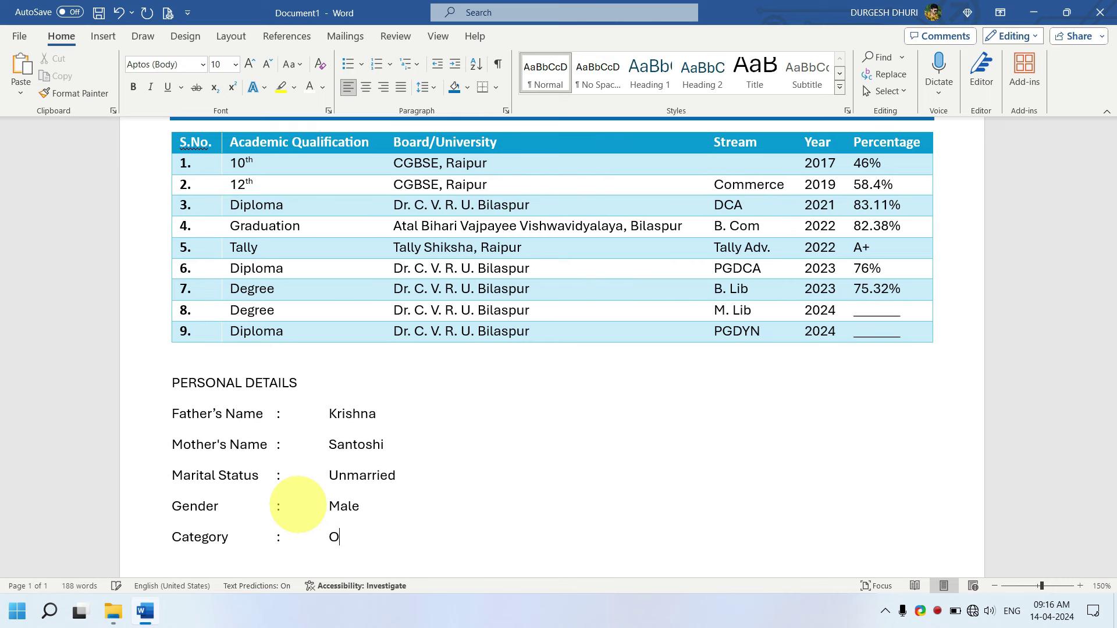
{"action": "type", "text": "\t:\tIndian"}
{"action": "key", "text": "Return"}
{"action": "type", "text": "Language : Hindi, English and Chhattisgarhi."}
{"action": "mouse_move", "coordinate": [174, 565]}
{"action": "left_mouse_down"}
{"action": "mouse_move", "coordinate": [188, 382]}
{"action": "mouse_move", "coordinate": [170, 349]}
{"action": "left_mouse_up"}
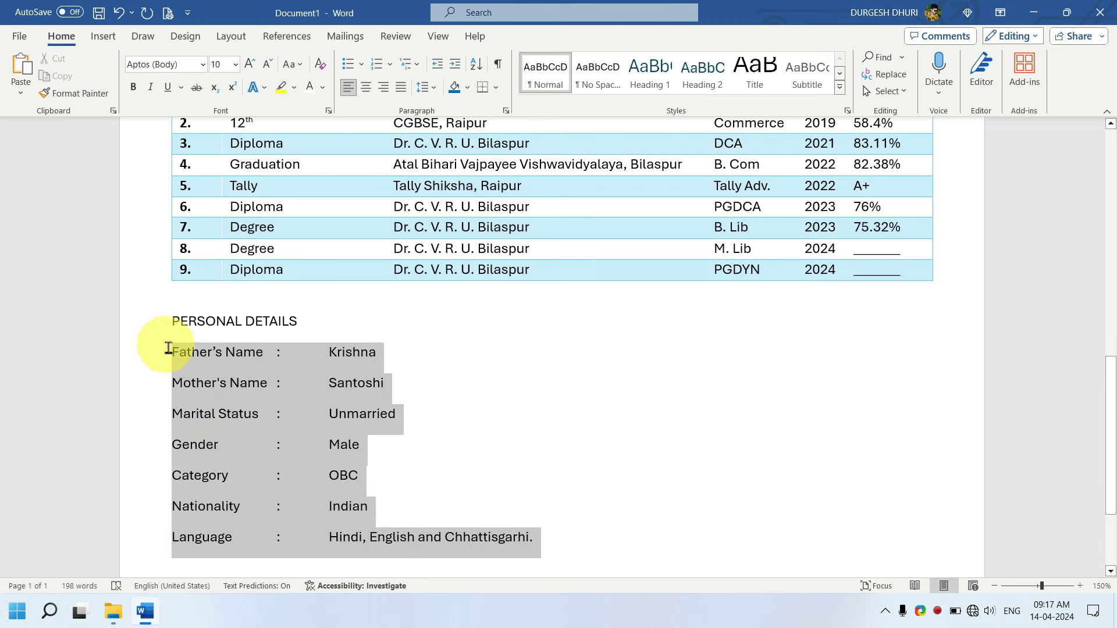
- Remove the space after the personal details lines and give them All Borders
{"action": "left_click", "coordinate": [436, 87]}
{"action": "left_click", "coordinate": [481, 267]}
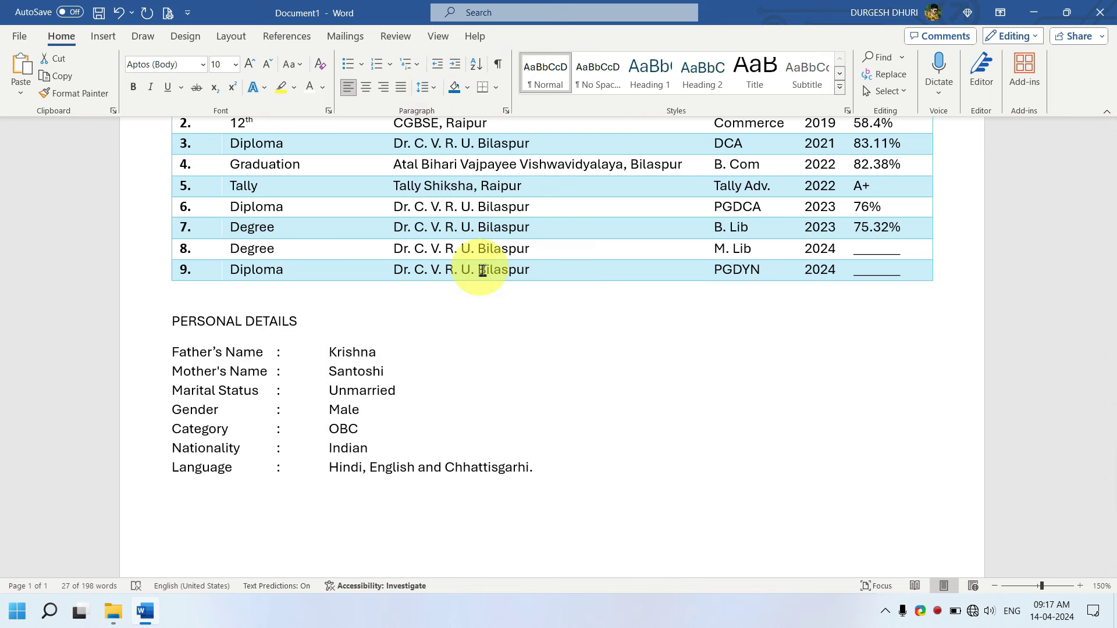
{"action": "left_click", "coordinate": [498, 89]}
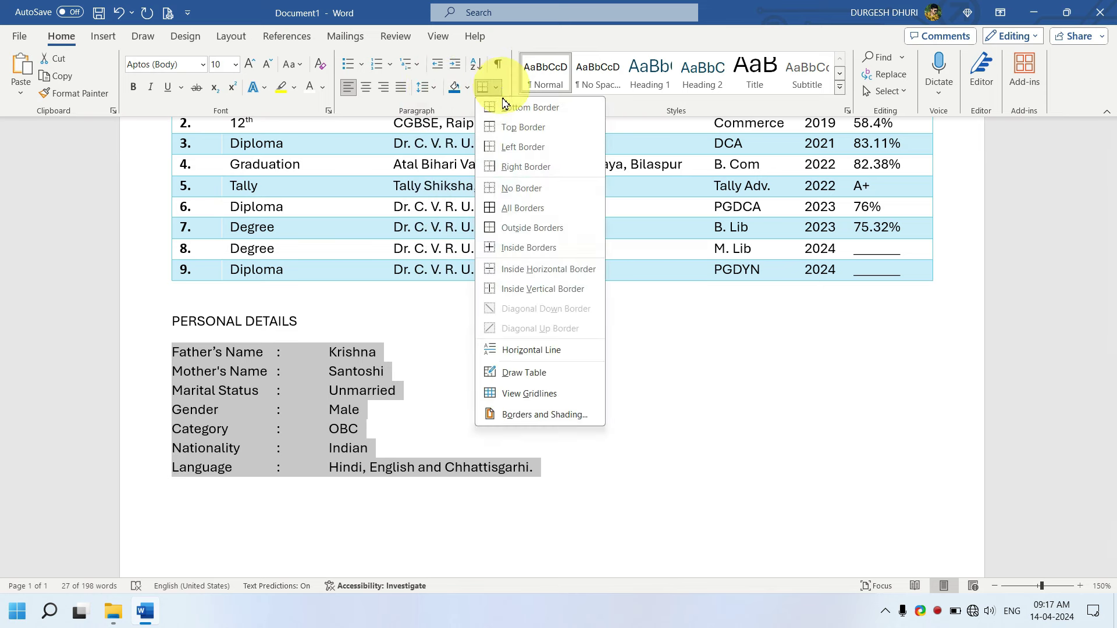
{"action": "left_click", "coordinate": [533, 216]}
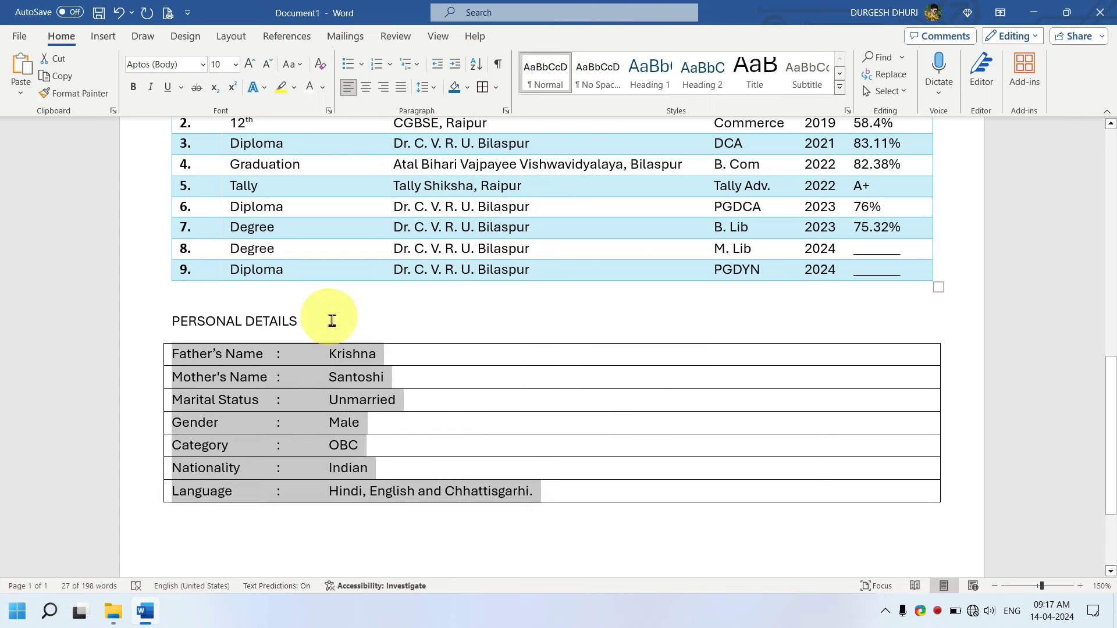
- Make PERSONAL DETAILS a bold heading on a blue shaded bar
{"action": "left_click_drag", "start_coordinate": [300, 321], "coordinate": [173, 320]}
{"action": "left_click", "coordinate": [273, 326]}
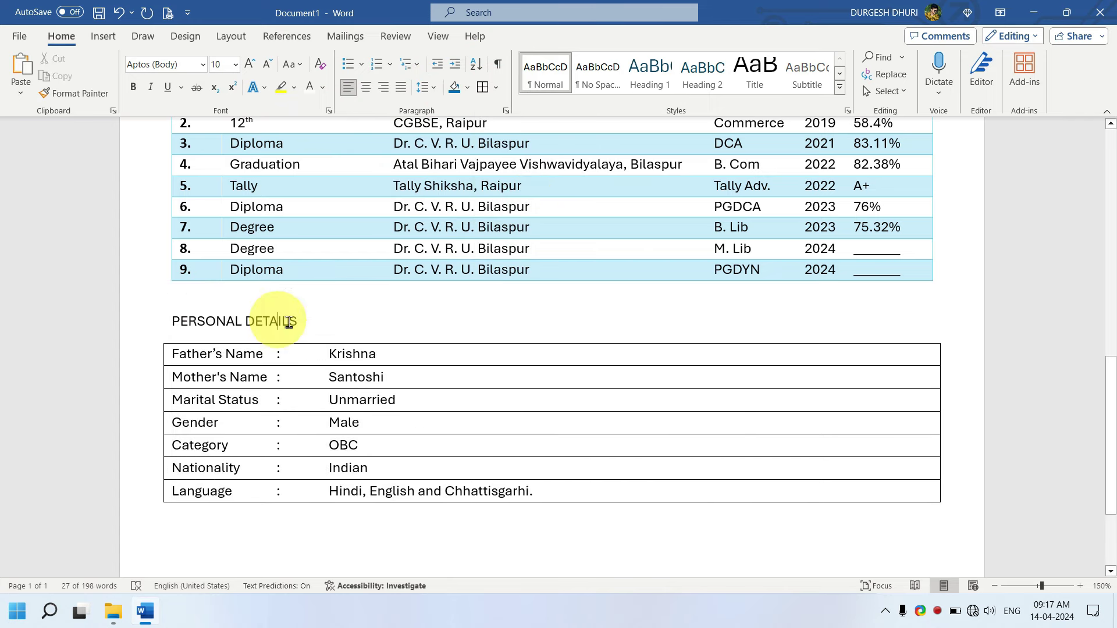
{"action": "left_click_drag", "start_coordinate": [308, 321], "coordinate": [174, 319]}
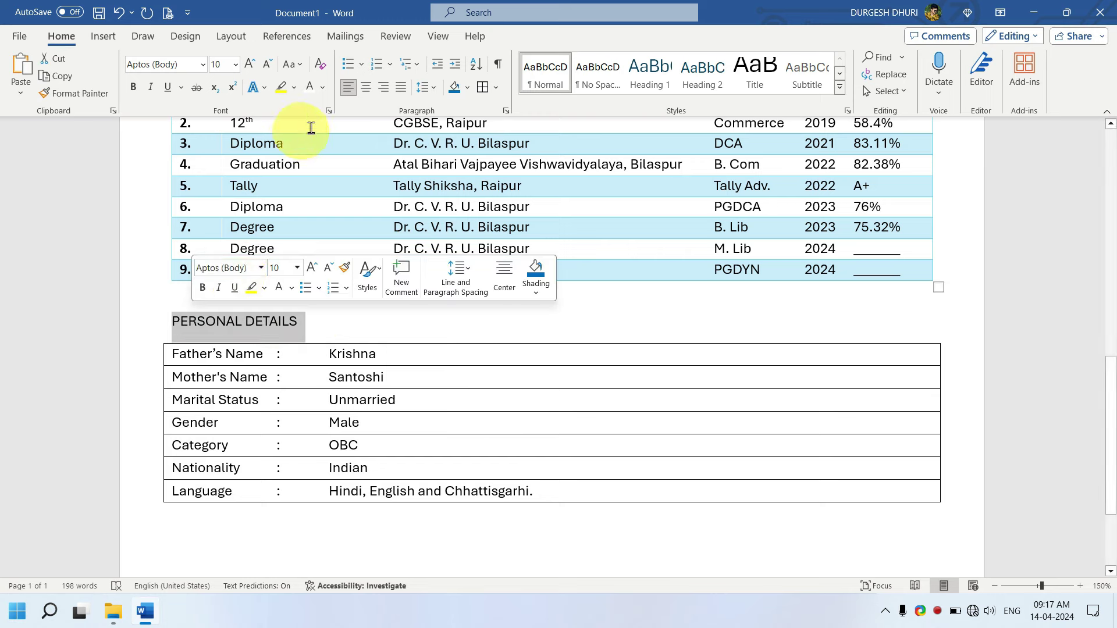
{"action": "left_click", "coordinate": [455, 92]}
{"action": "left_click", "coordinate": [134, 87]}
{"action": "left_click", "coordinate": [444, 464]}
{"action": "scroll", "coordinate": [488, 521], "scroll_direction": "down", "scroll_amount": 3}
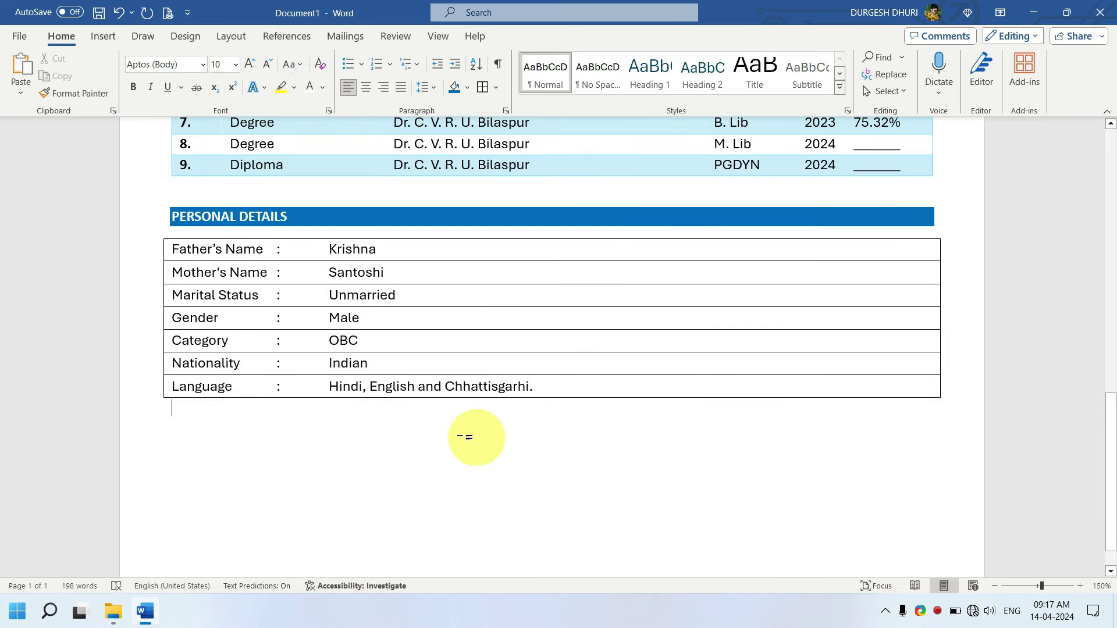
- Type the Declaration heading and the declaration sentence ending 'my knowledge.'
{"action": "type", "text": "Declaration"}
{"action": "key", "text": "Return"}
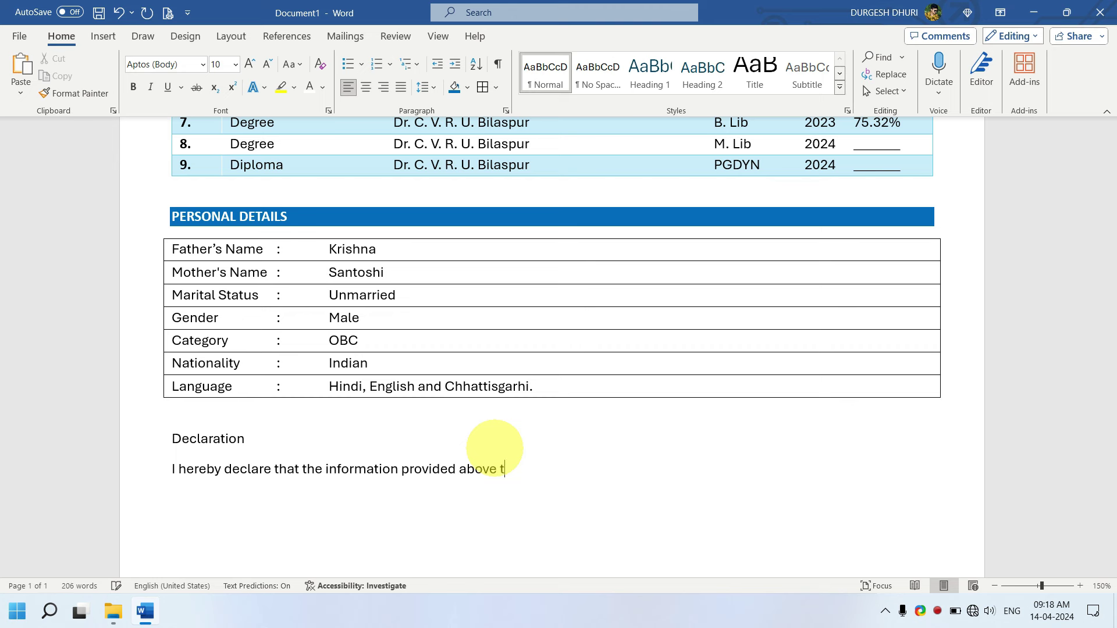
{"action": "type", "text": "my knowledge."}
- Make DECLARATION an uppercase, bold heading with blue shading
{"action": "double_click", "coordinate": [349, 438]}
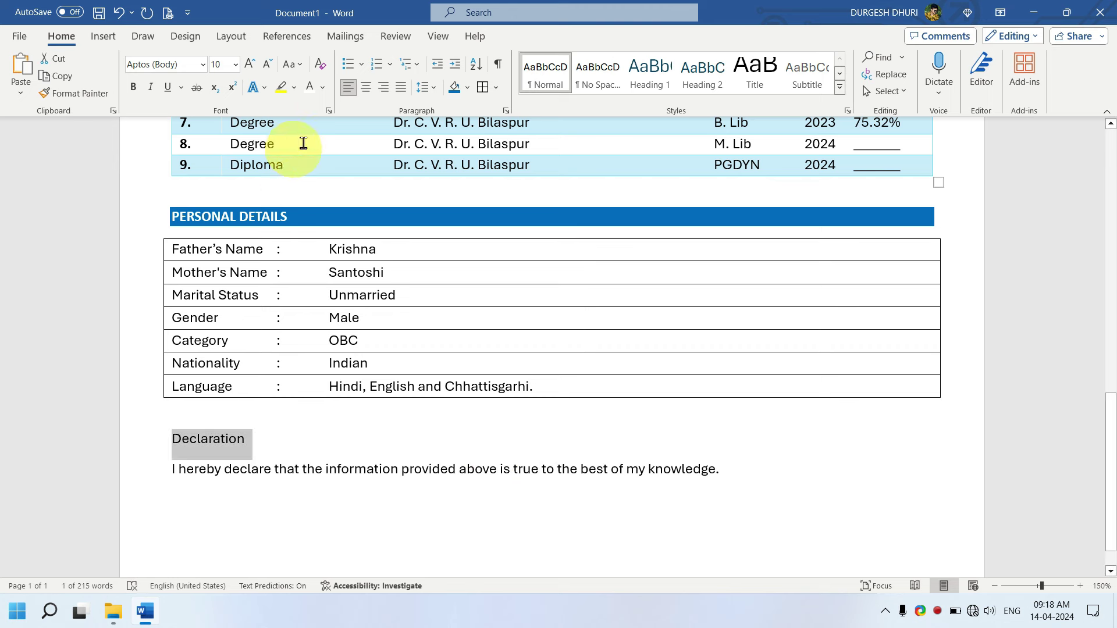
{"action": "left_click", "coordinate": [293, 64]}
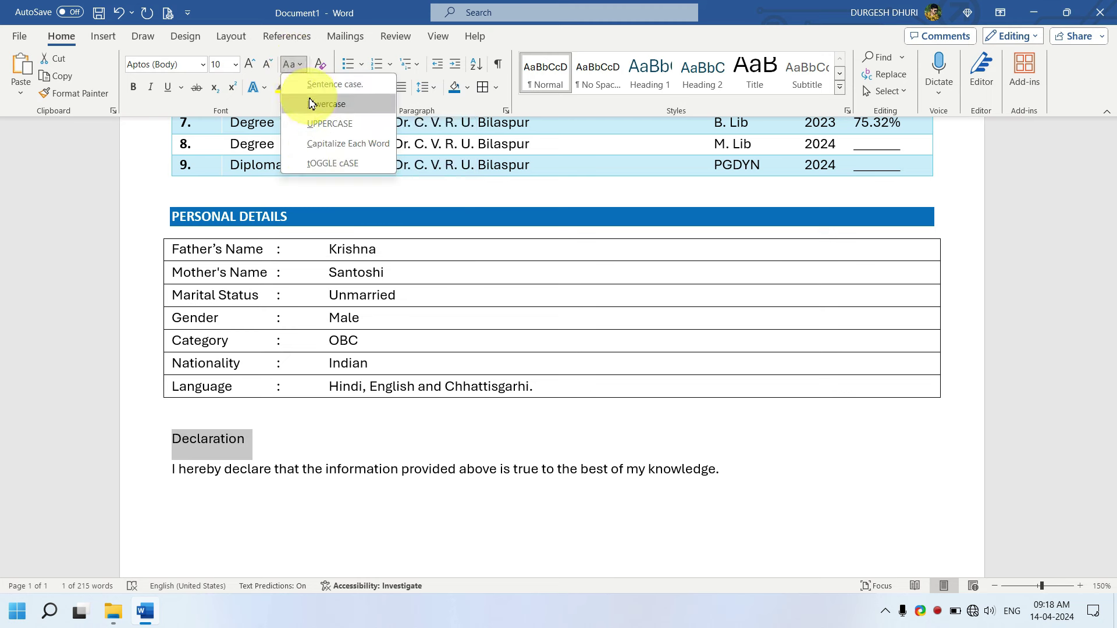
{"action": "left_click", "coordinate": [318, 122]}
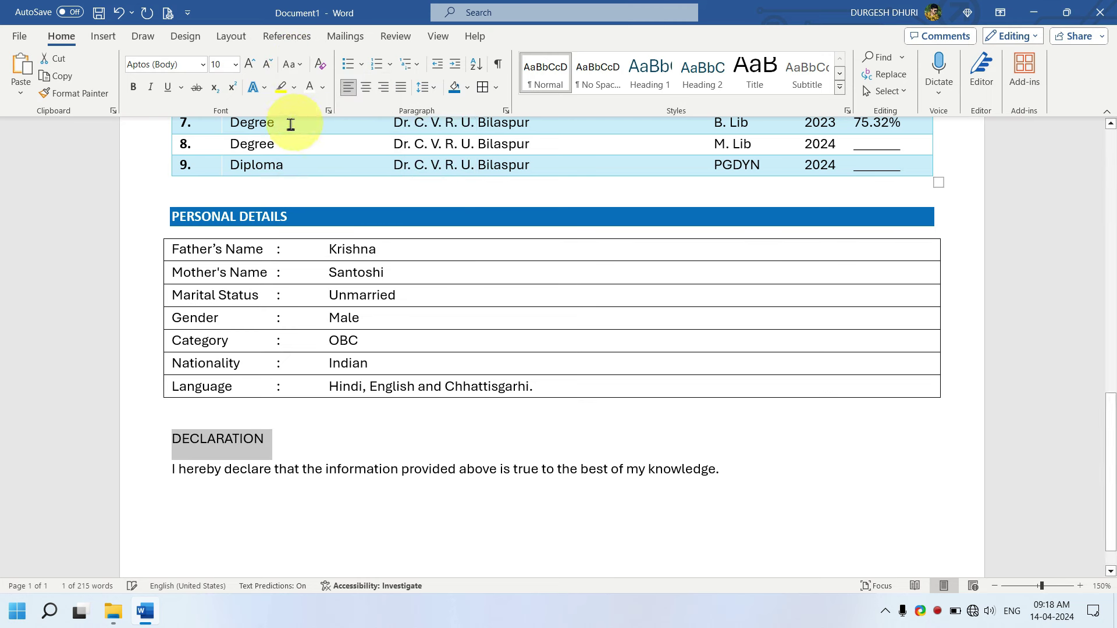
{"action": "left_click", "coordinate": [133, 87]}
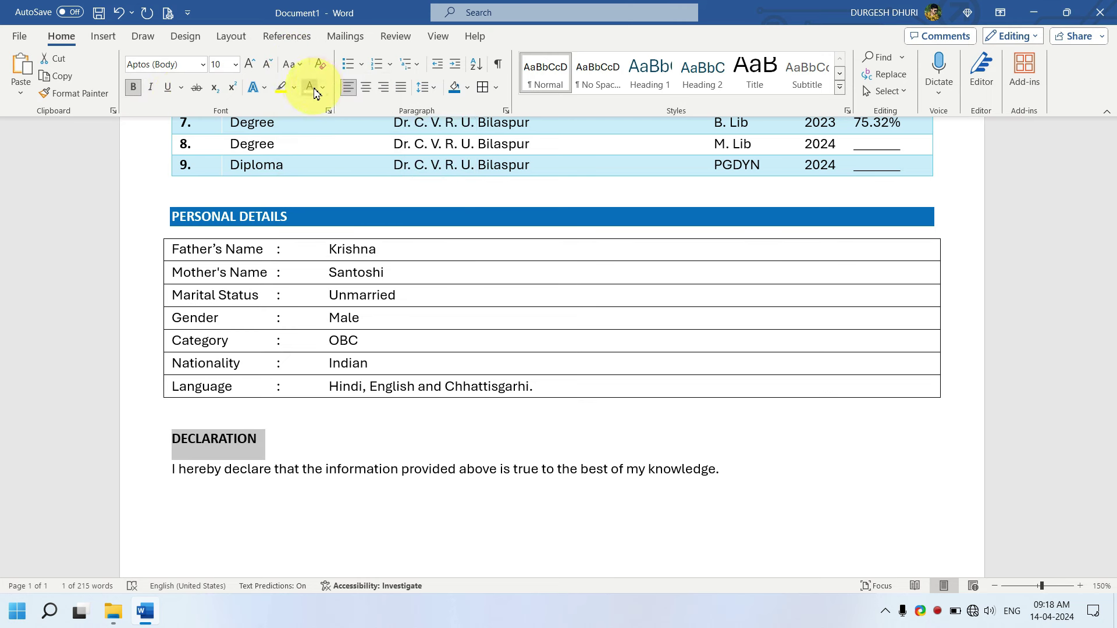
{"action": "left_click", "coordinate": [455, 87]}
{"action": "scroll", "coordinate": [698, 349], "scroll_direction": "down", "scroll_amount": 1}
- Add a blank Date line below the declaration sentence
{"action": "key", "text": "Return"}
{"action": "type", "text": "Date: ______________"}
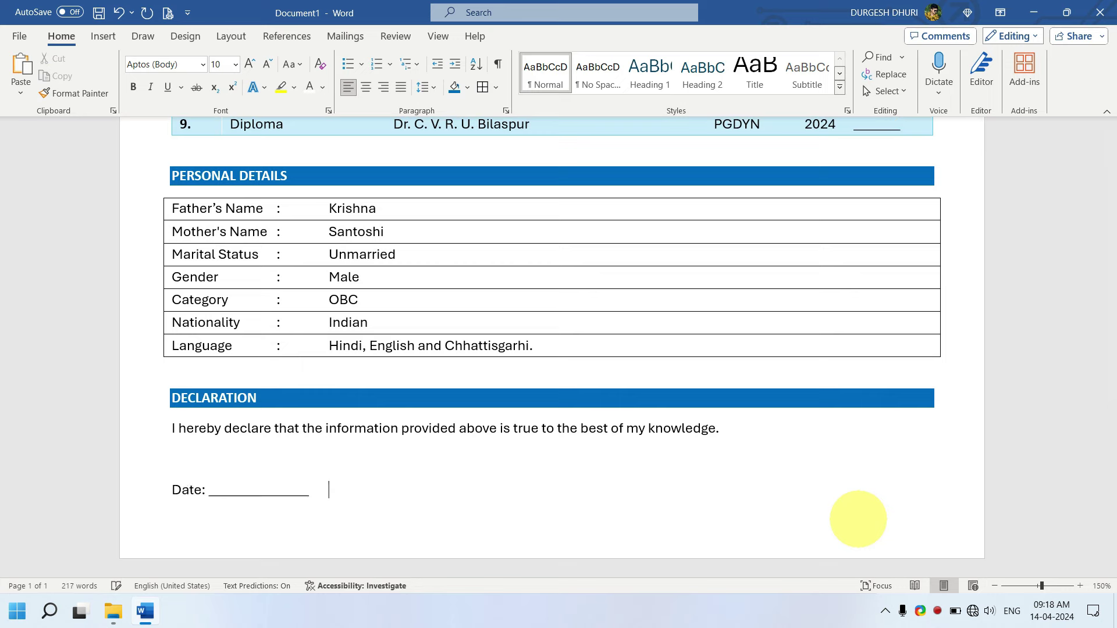
{"action": "key", "text": "Tab"}
{"action": "key", "text": "Tab"}
{"action": "key", "text": "Tab"}
{"action": "key", "text": "BackSpace"}
{"action": "key", "text": "BackSpace"}
- Review the whole finished one-page resume, then go to the File backstage
{"action": "scroll", "coordinate": [861, 522], "scroll_direction": "down", "scroll_amount": 9, "text": "ctrl"}
{"action": "scroll", "coordinate": [749, 456], "scroll_direction": "up", "scroll_amount": 2, "text": "ctrl"}
{"action": "scroll", "coordinate": [771, 455], "scroll_direction": "up", "scroll_amount": 5}
{"action": "scroll", "coordinate": [770, 455], "scroll_direction": "up", "scroll_amount": 1}
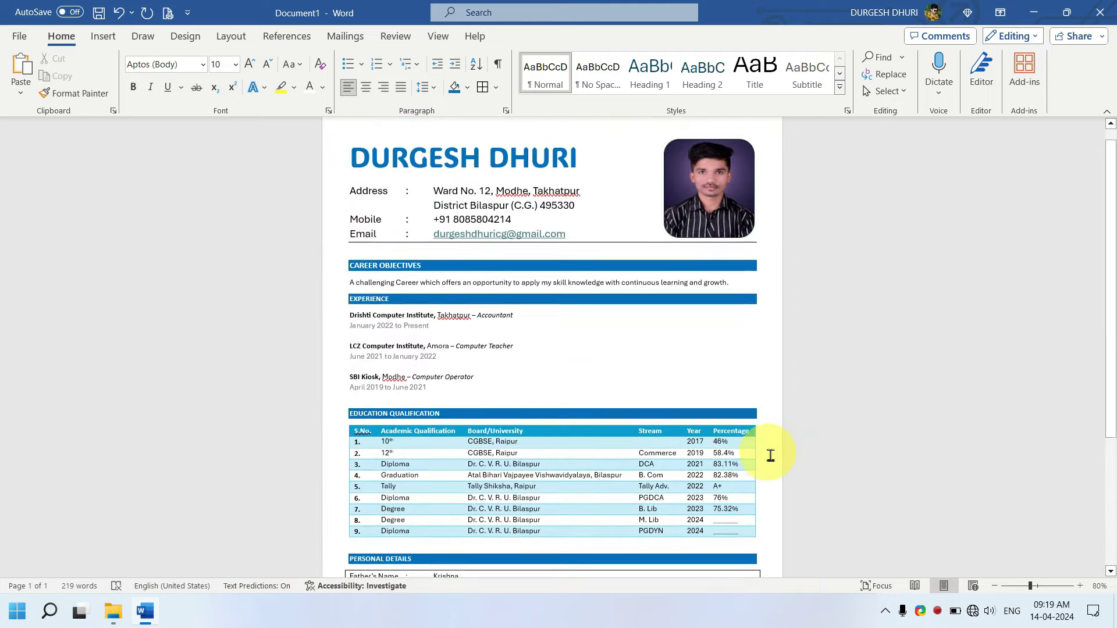
{"action": "scroll", "coordinate": [771, 456], "scroll_direction": "down", "scroll_amount": 3}
{"action": "scroll", "coordinate": [770, 455], "scroll_direction": "down", "scroll_amount": 3}
{"action": "scroll", "coordinate": [770, 455], "scroll_direction": "down", "scroll_amount": 2}
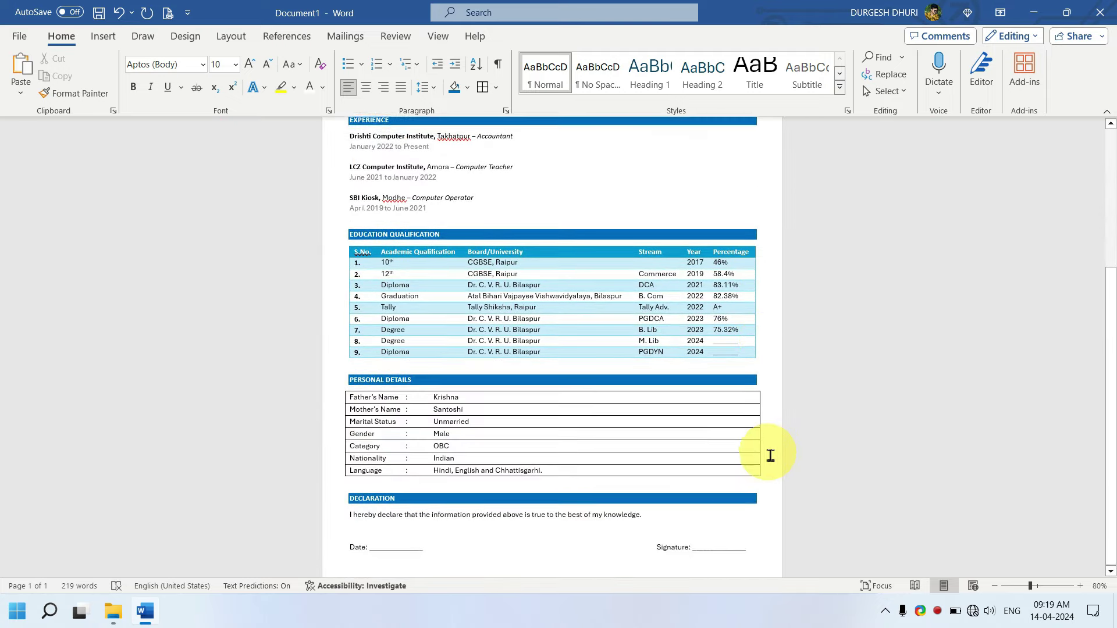
{"action": "scroll", "coordinate": [771, 455], "scroll_direction": "up", "scroll_amount": 6}
{"action": "scroll", "coordinate": [771, 455], "scroll_direction": "up", "scroll_amount": 4, "text": "ctrl"}
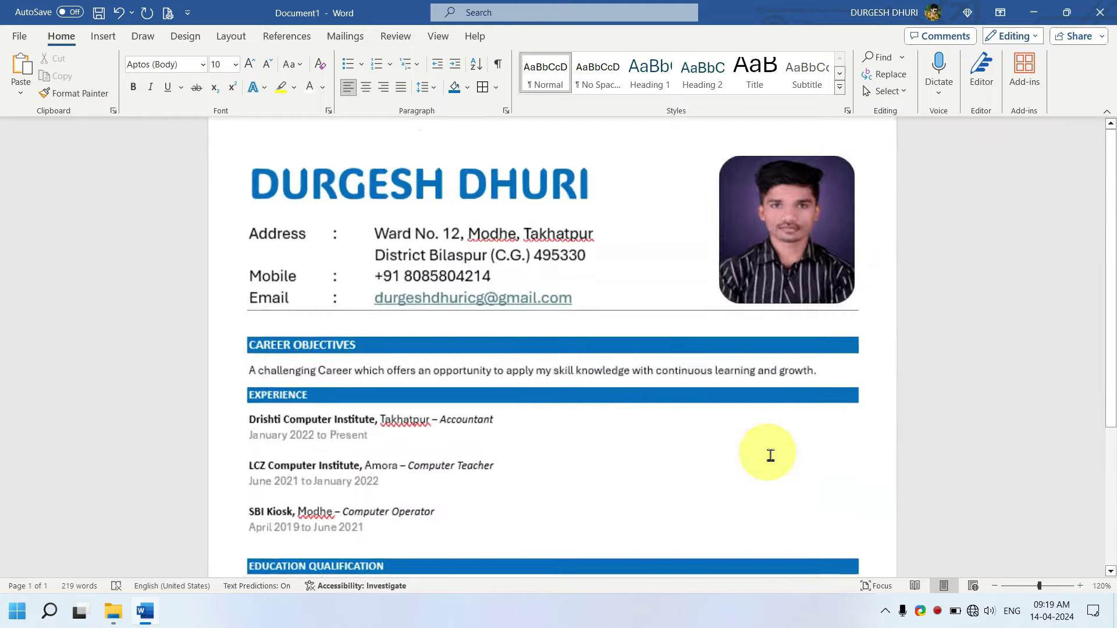
{"action": "scroll", "coordinate": [772, 455], "scroll_direction": "up", "scroll_amount": 1}
{"action": "scroll", "coordinate": [732, 432], "scroll_direction": "up", "scroll_amount": 2, "text": "ctrl"}
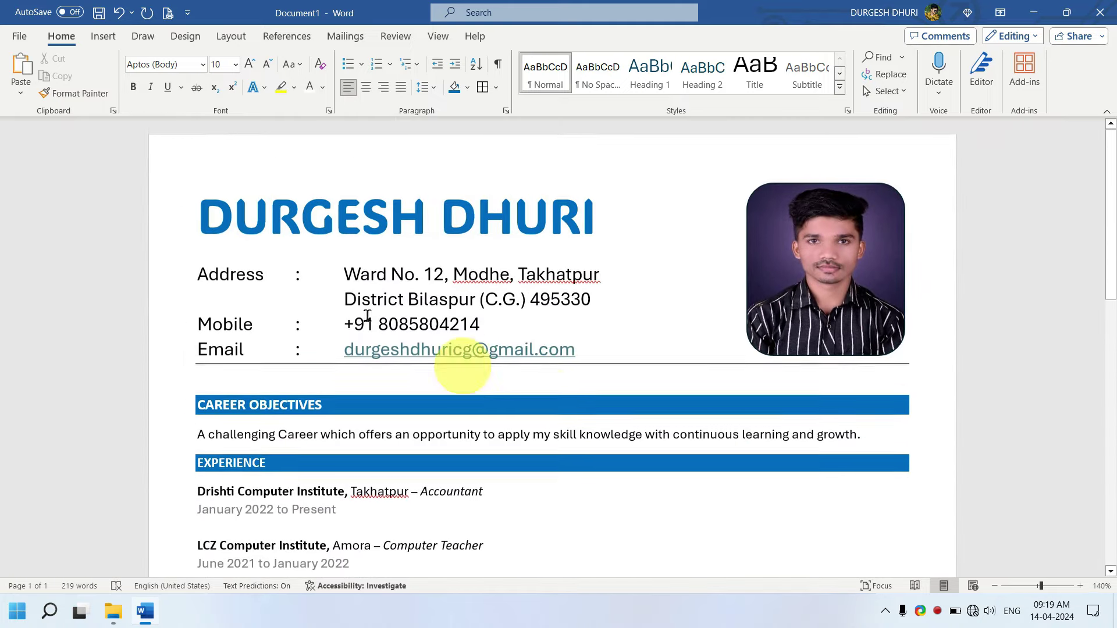
{"action": "left_click", "coordinate": [17, 36]}
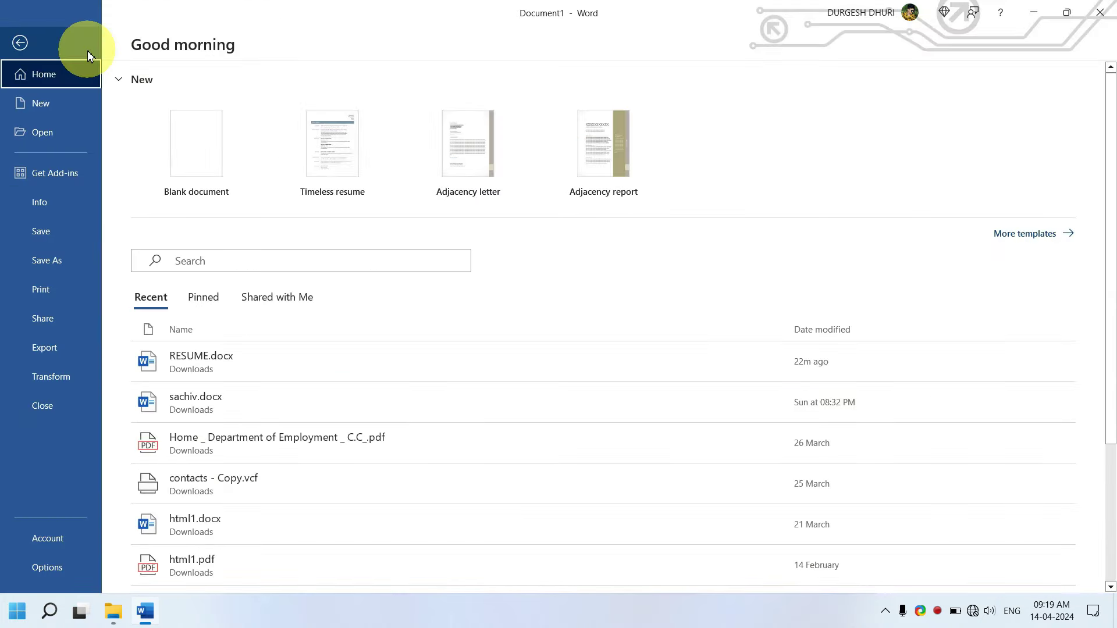
- Save the resume as a PDF in Documents and view it in the browser
{"action": "left_click", "coordinate": [66, 262]}
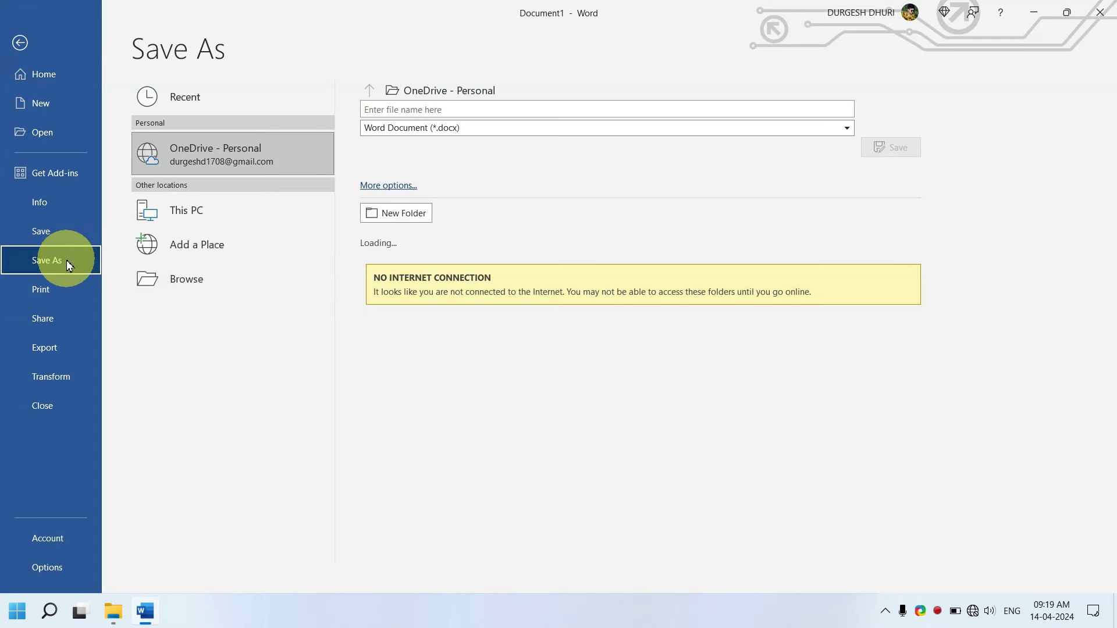
{"action": "left_click", "coordinate": [261, 287]}
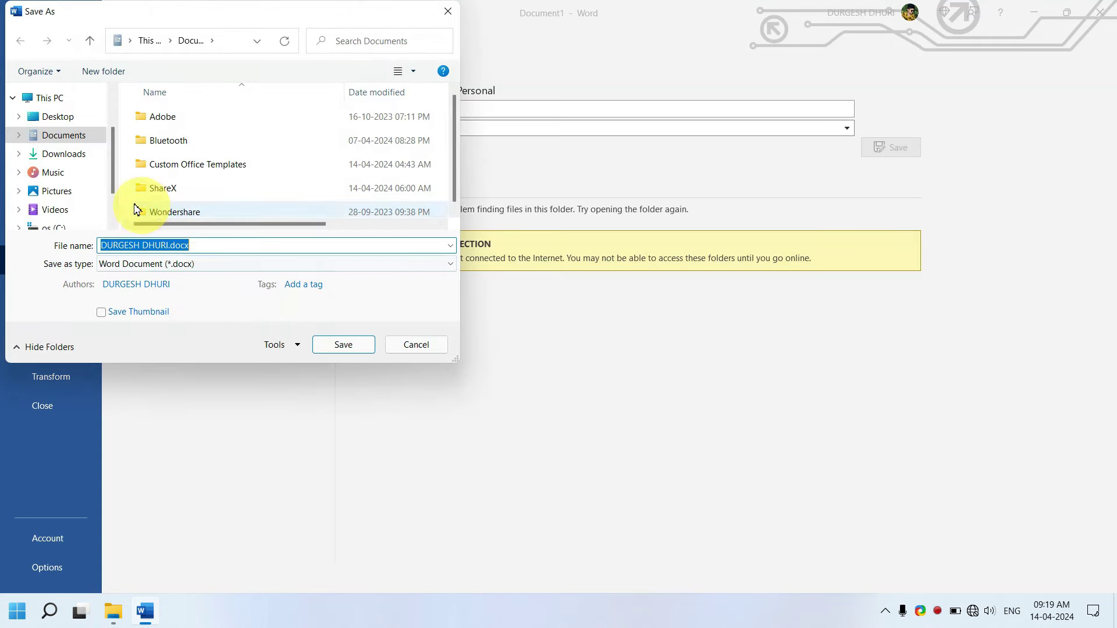
{"action": "left_click", "coordinate": [213, 265]}
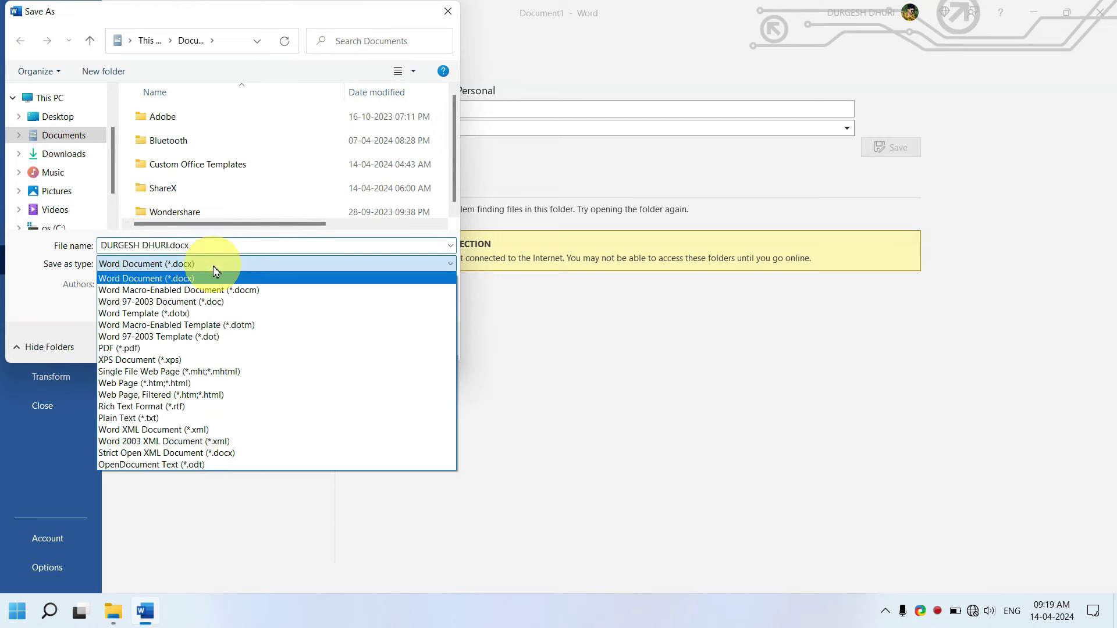
{"action": "left_click", "coordinate": [228, 351]}
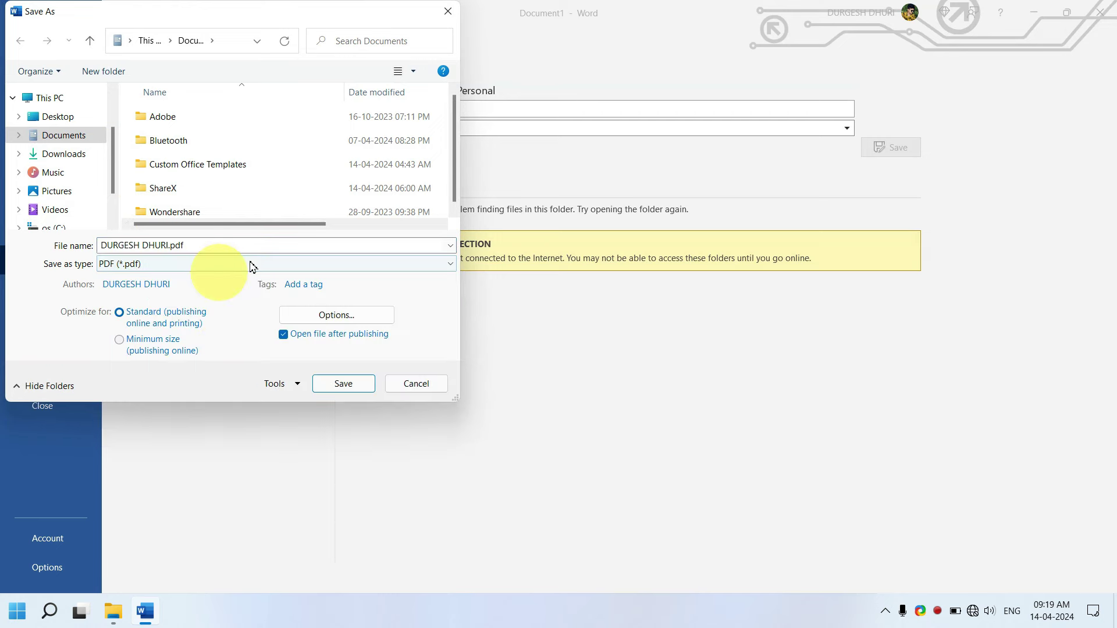
{"action": "left_click", "coordinate": [200, 245]}
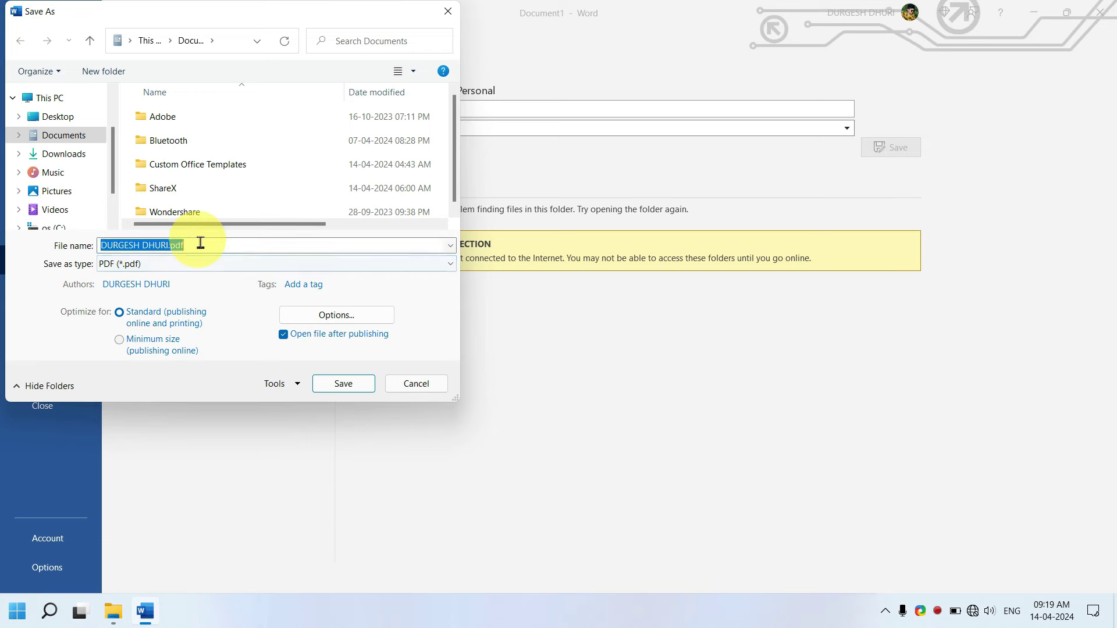
{"action": "left_click", "coordinate": [357, 389]}
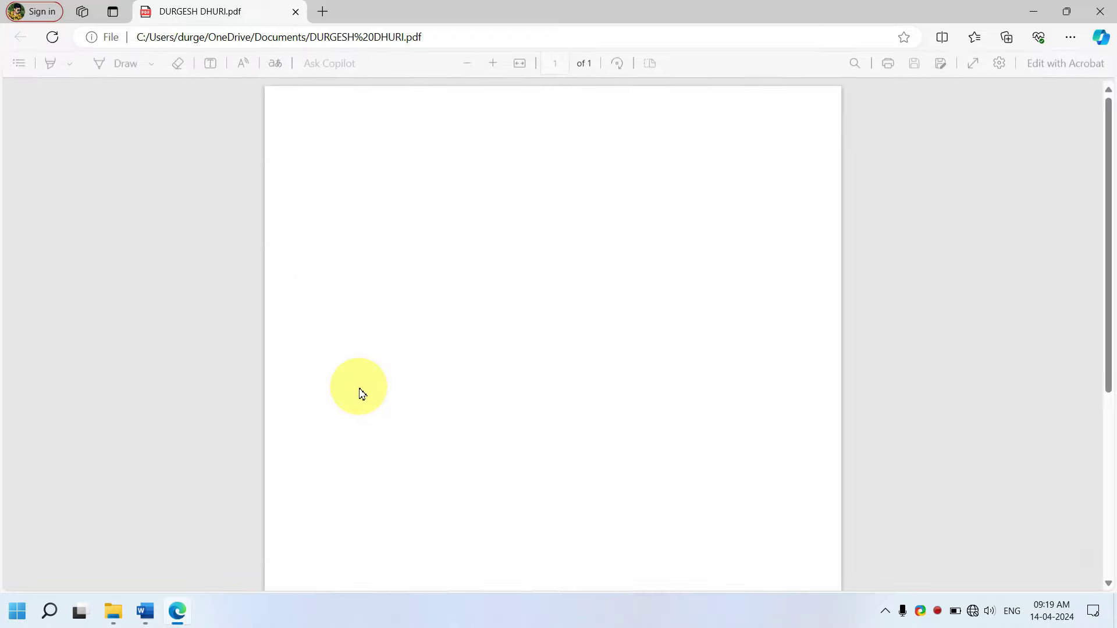
{"action": "scroll", "coordinate": [678, 269], "scroll_direction": "up", "scroll_amount": 1, "text": "ctrl"}
{"action": "scroll", "coordinate": [693, 303], "scroll_direction": "up", "scroll_amount": 1, "text": "ctrl"}
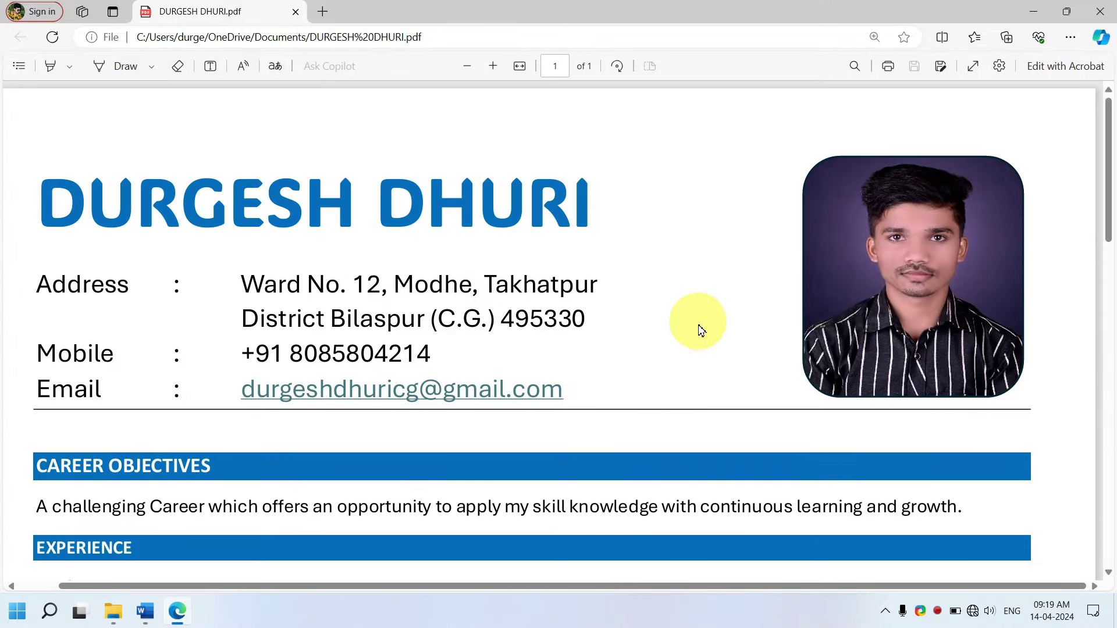
{"action": "scroll", "coordinate": [700, 329], "scroll_direction": "down", "scroll_amount": 2, "text": "ctrl"}
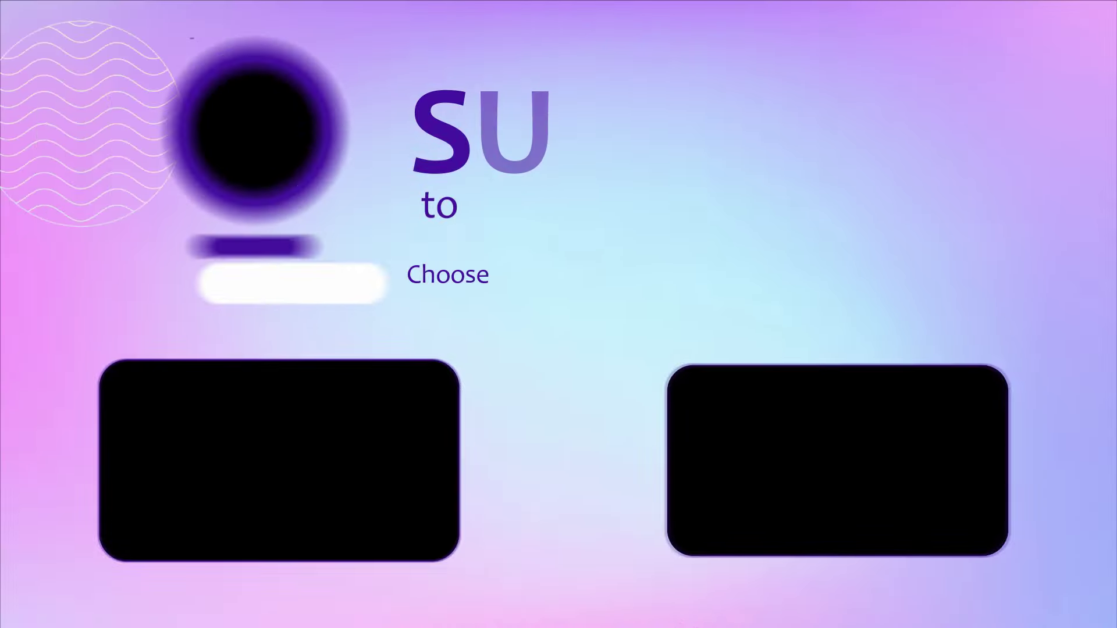